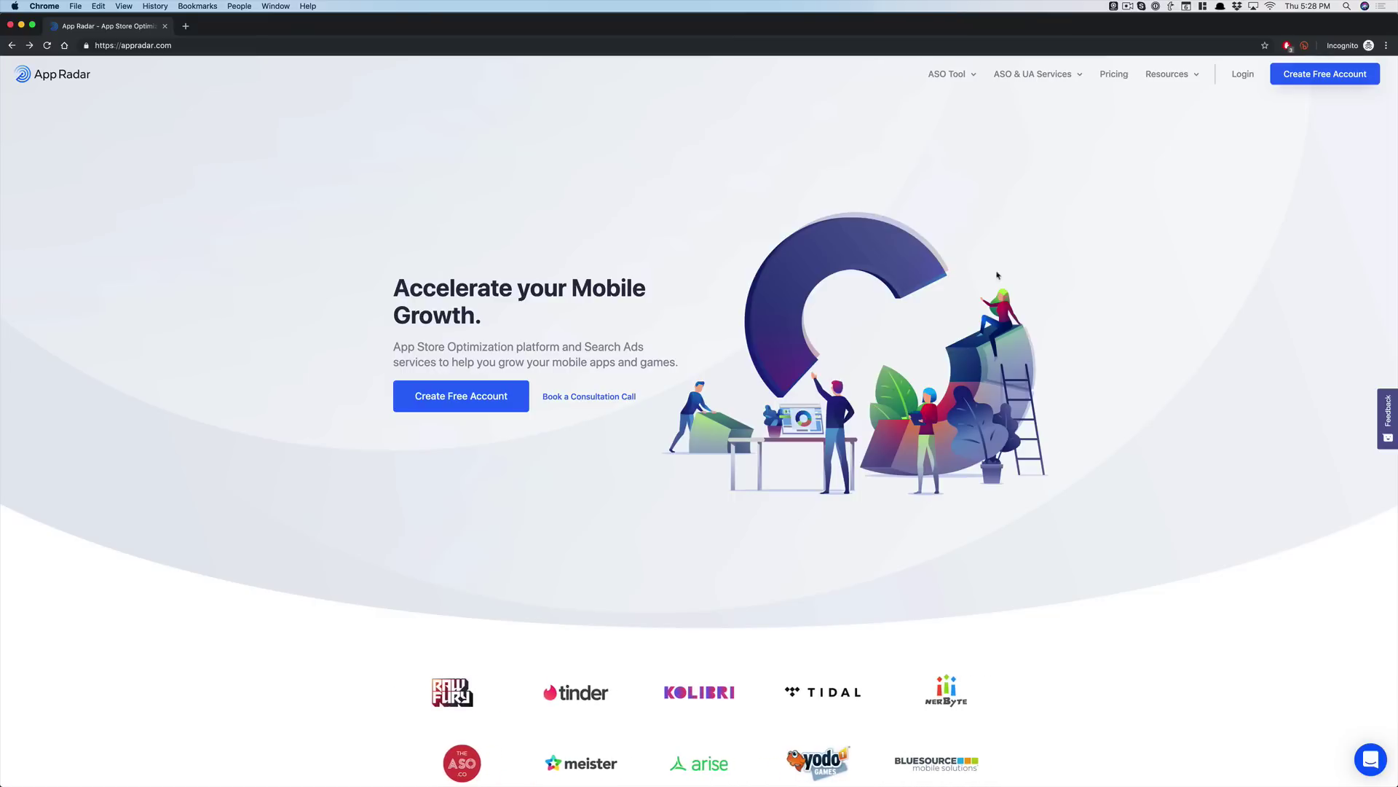
# Review App Radar's pricing plans before moving on to the My Apps dashboard
pyautogui.click(1113, 75)
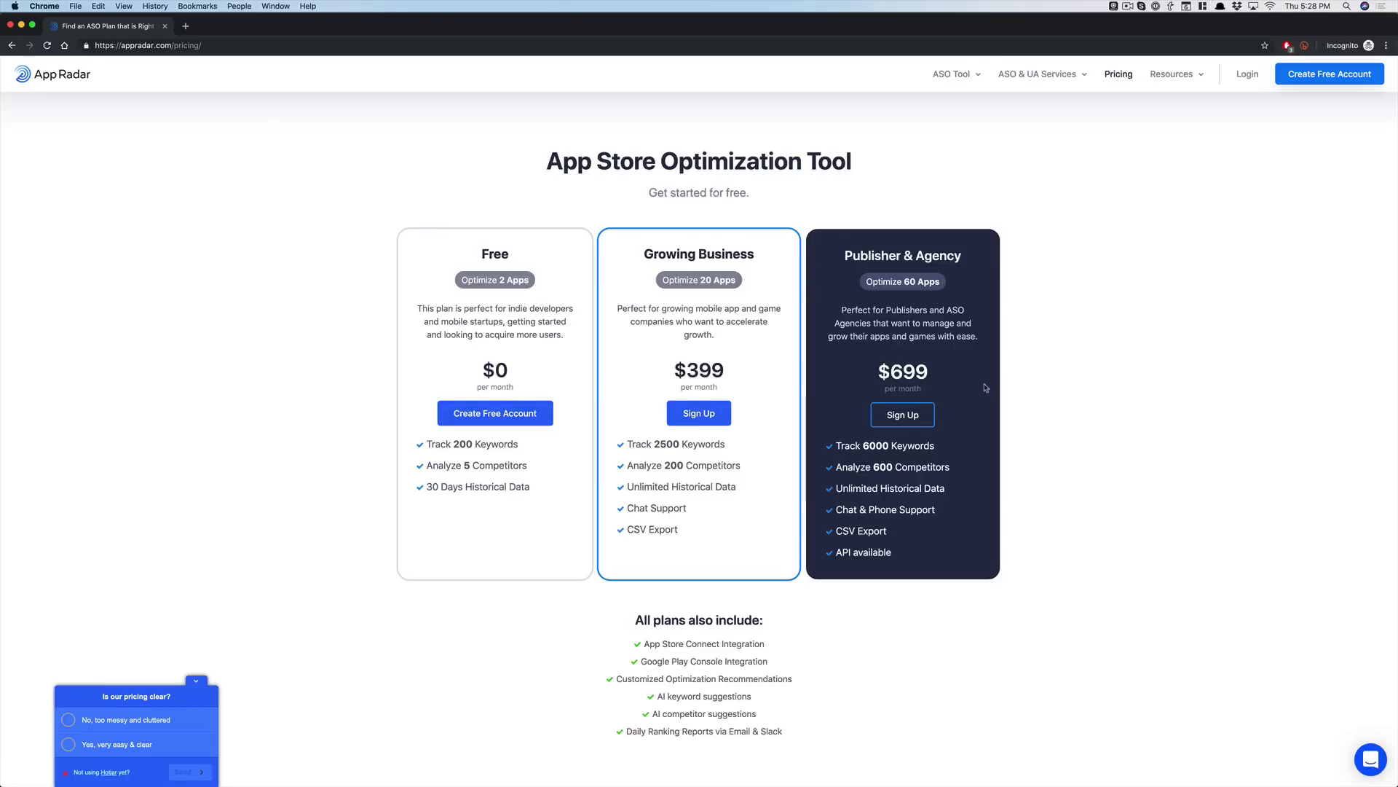
pyautogui.scroll(-1, 985, 387)
pyautogui.scroll(1, 998, 328)
pyautogui.moveTo(1042, 73)
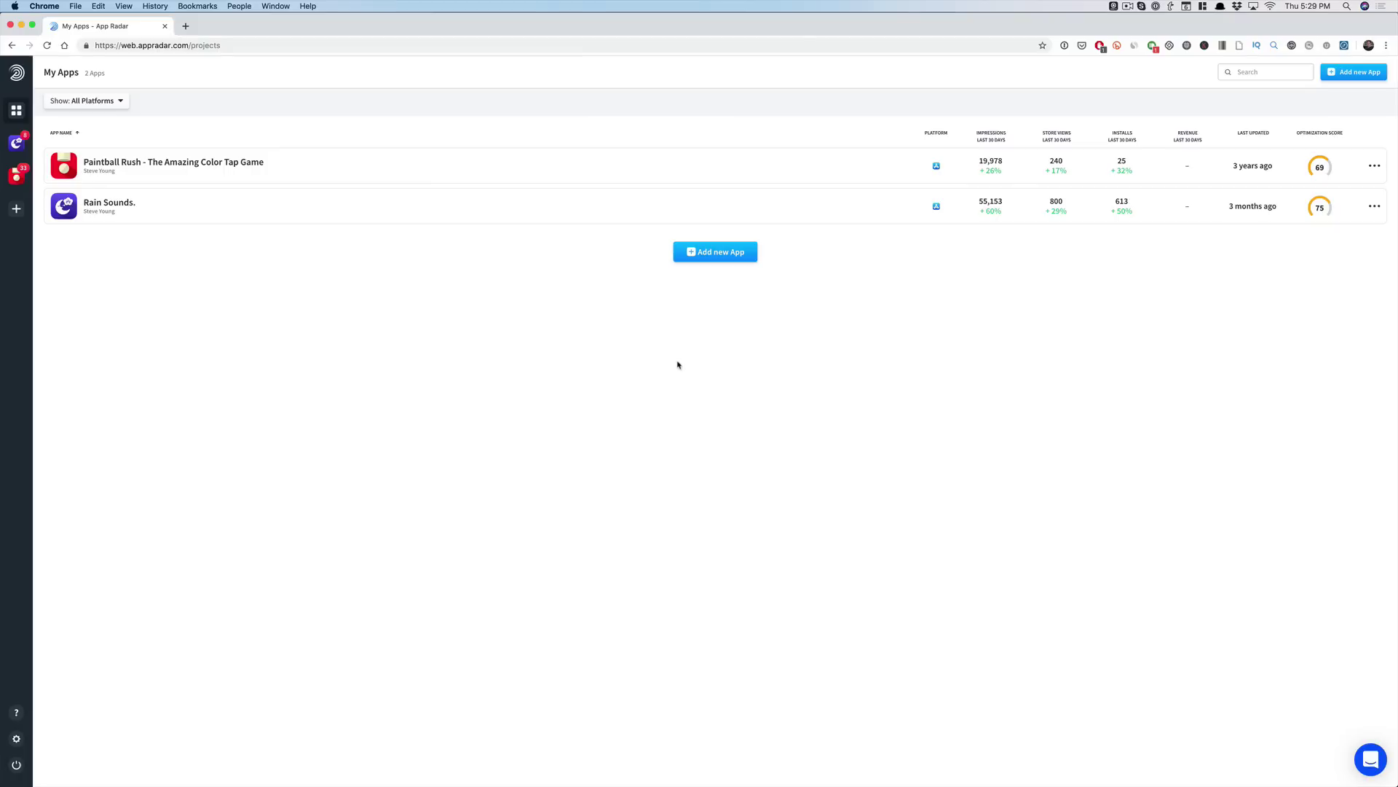
# Open Rain Sounds' keyword rankings, then switch to its Keyword Explorer
pyautogui.click(117, 211)
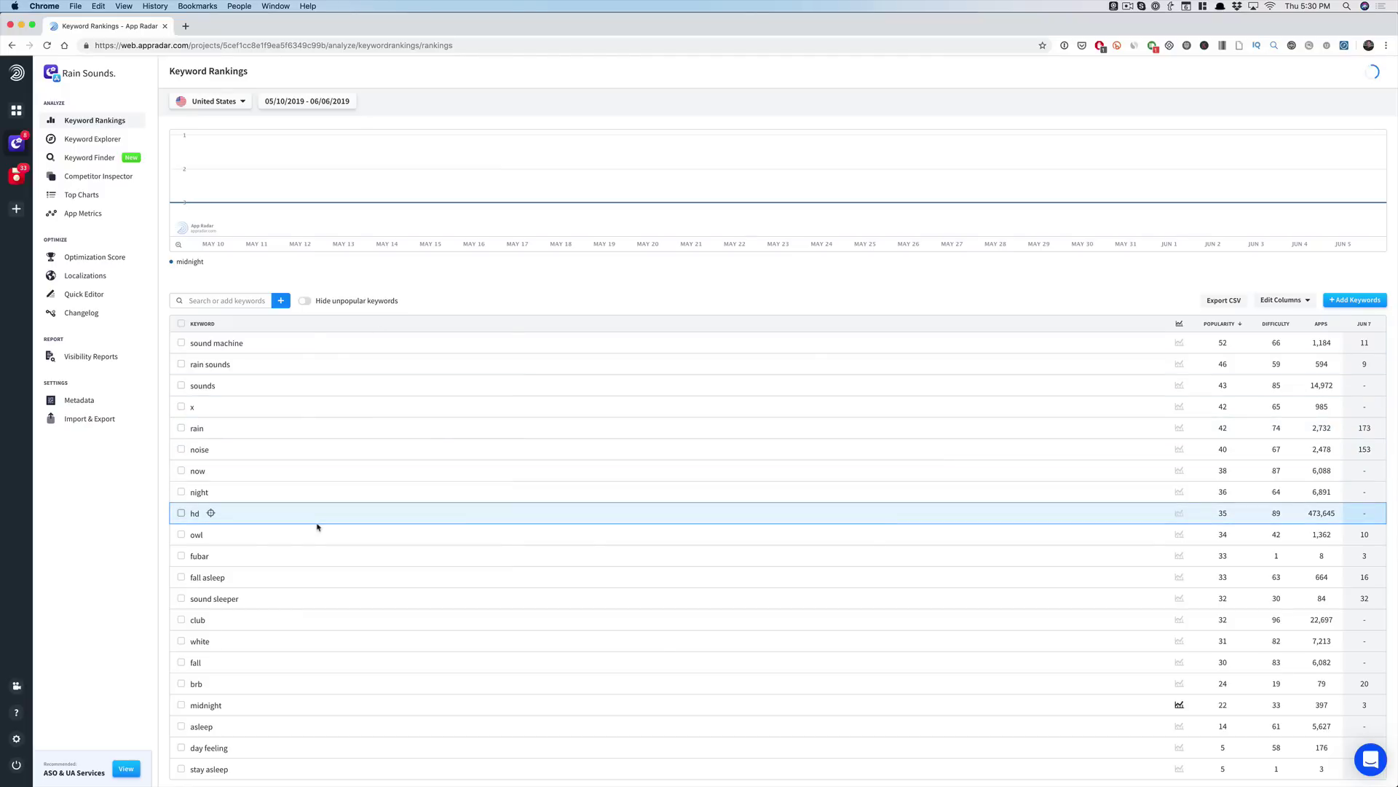
pyautogui.click(213, 300)
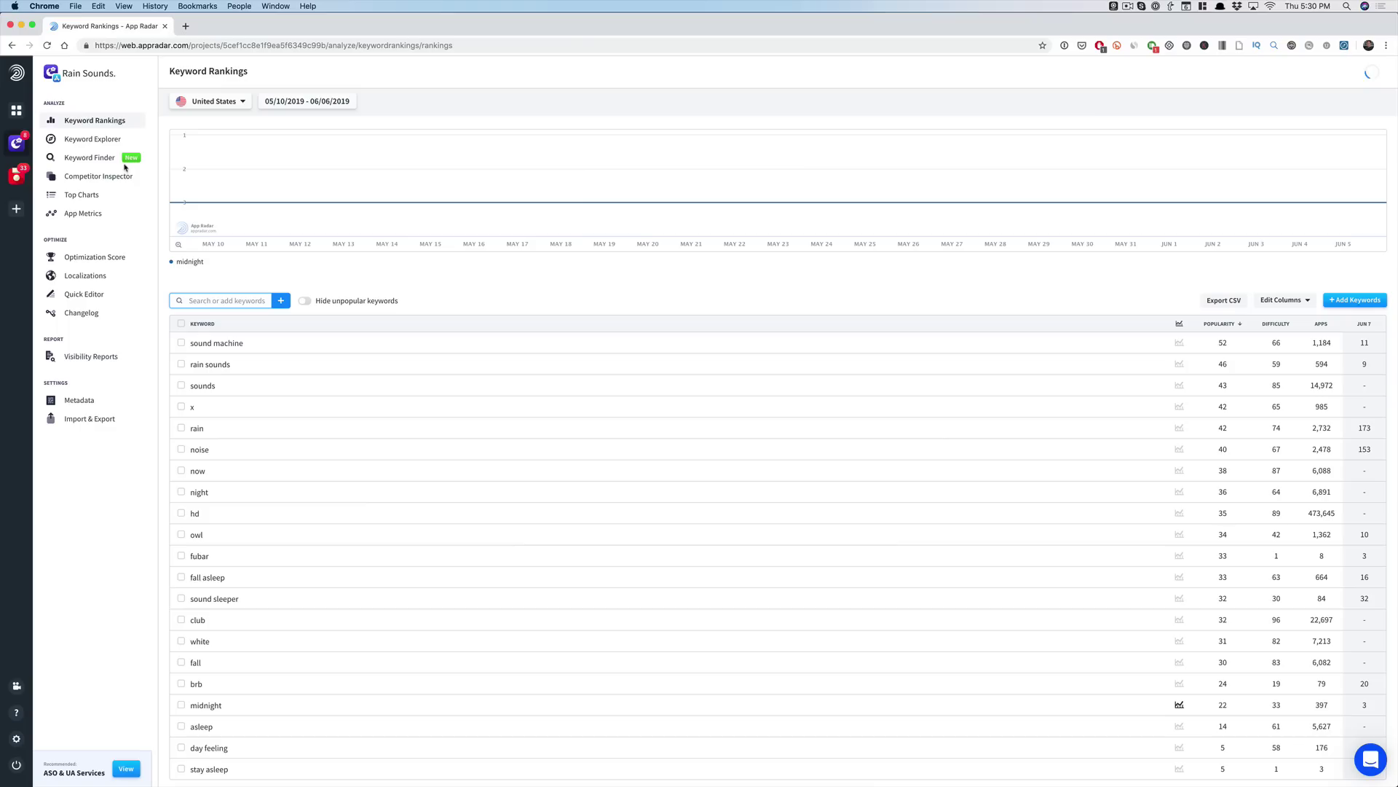
pyautogui.click(115, 144)
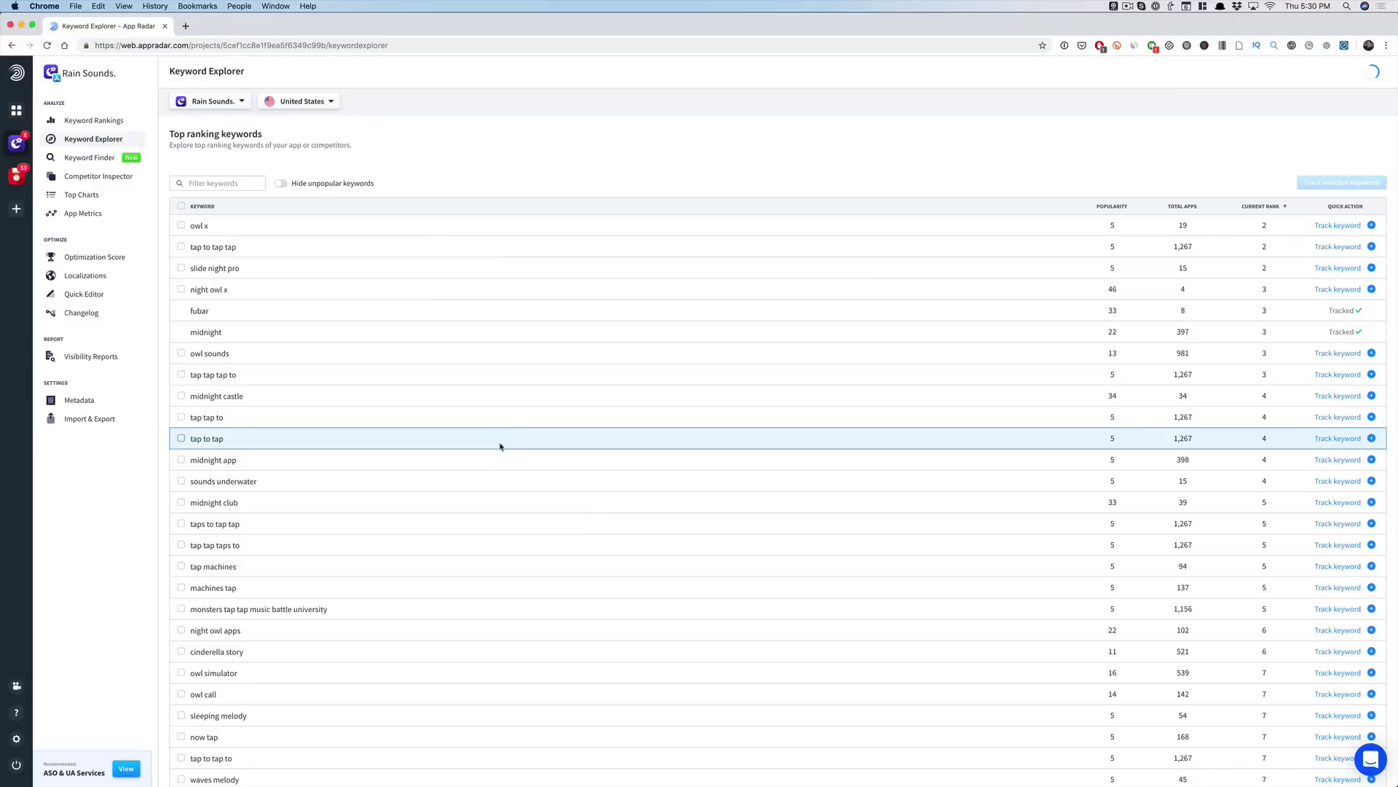
# Sort the top ranking keywords by Popularity, most popular first
pyautogui.scroll(-7, 470, 320)
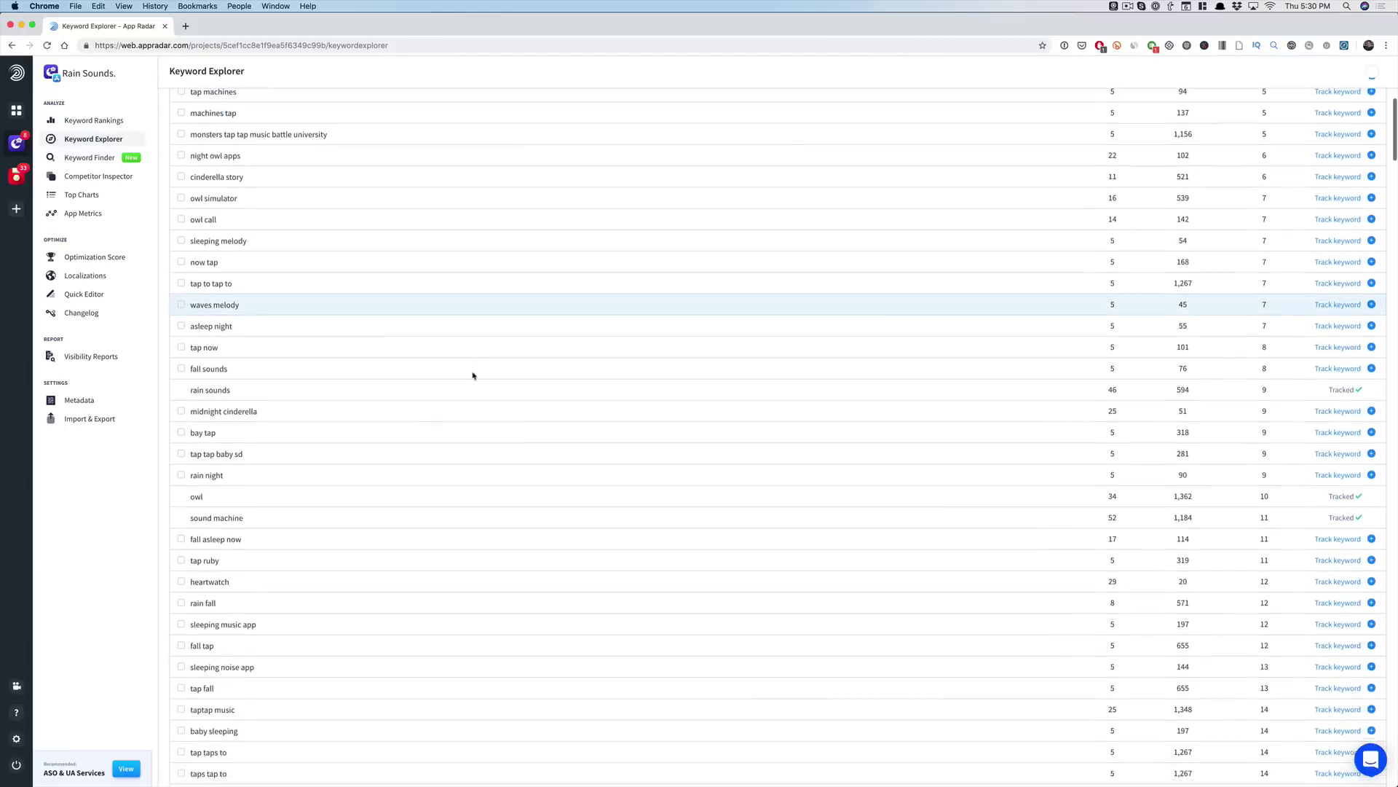
pyautogui.scroll(7, 474, 375)
pyautogui.click(1109, 207)
pyautogui.click(1109, 207)
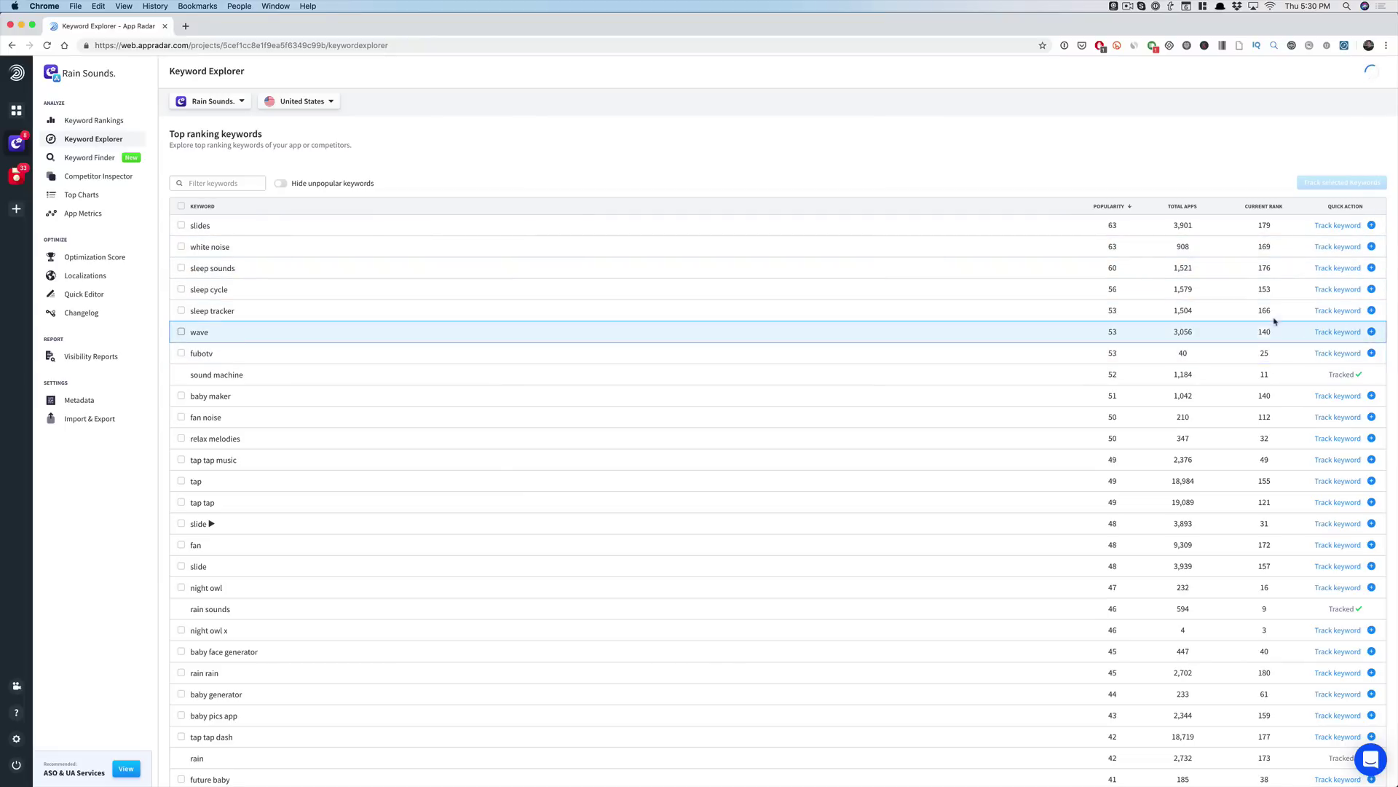
# Track sleep sounds and white noise, then return to Keyword Rankings
pyautogui.click(1328, 269)
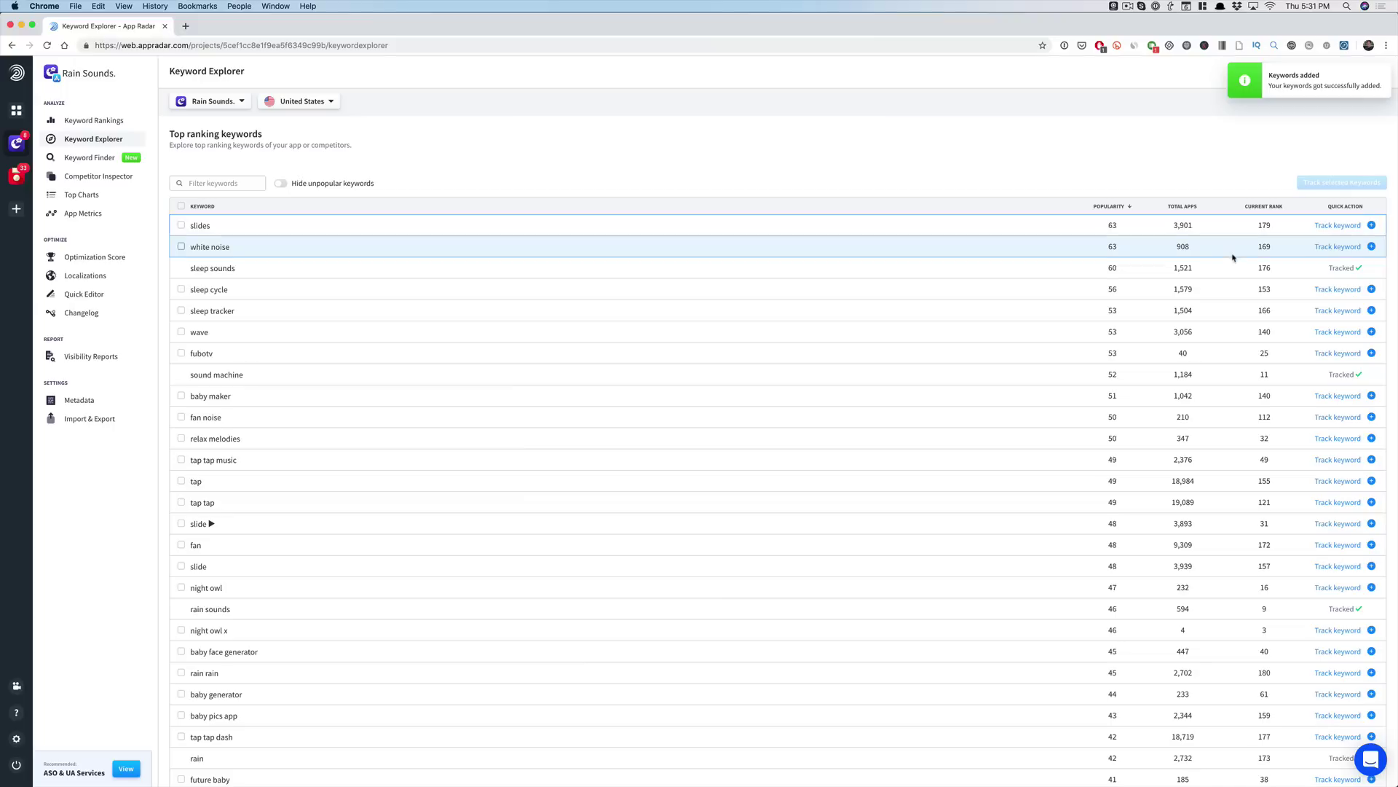
pyautogui.click(1322, 251)
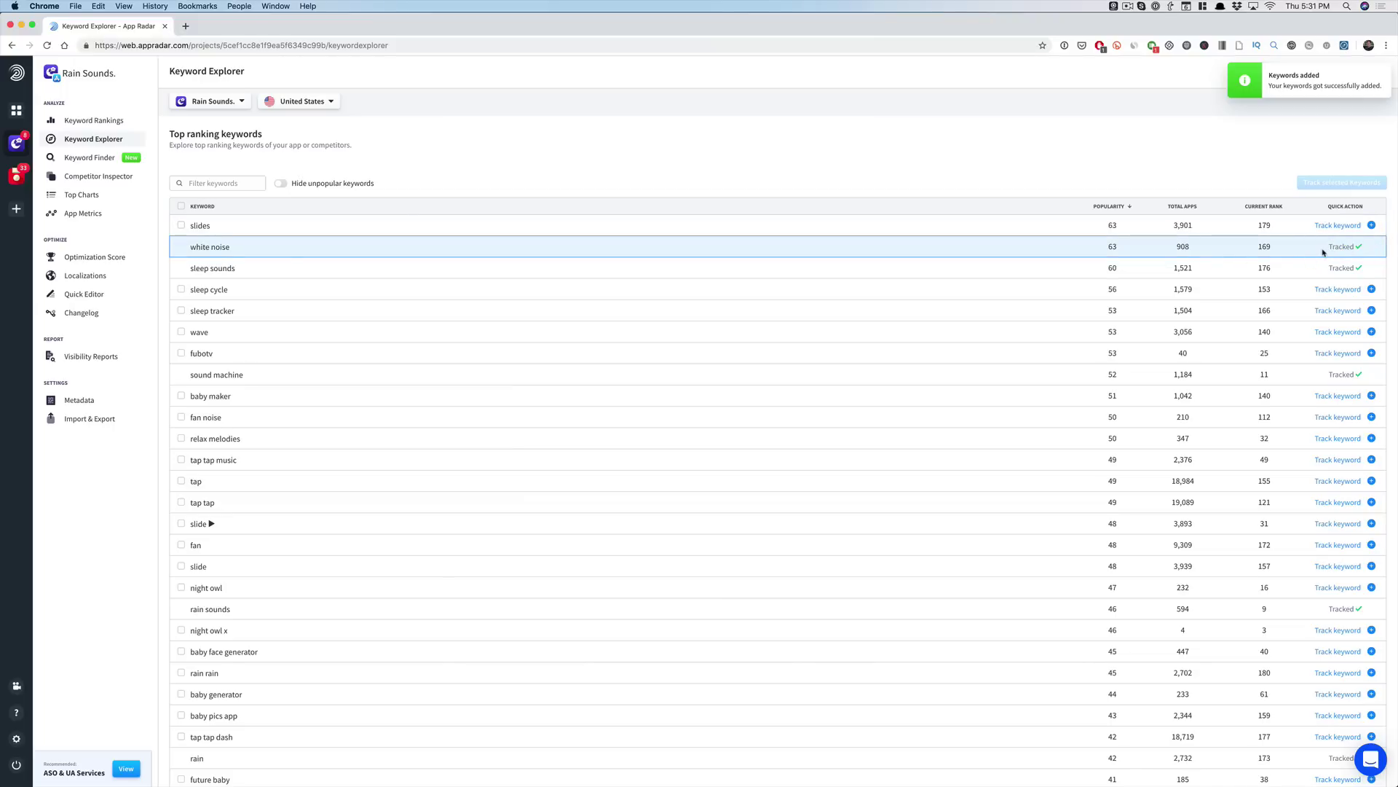
pyautogui.click(89, 122)
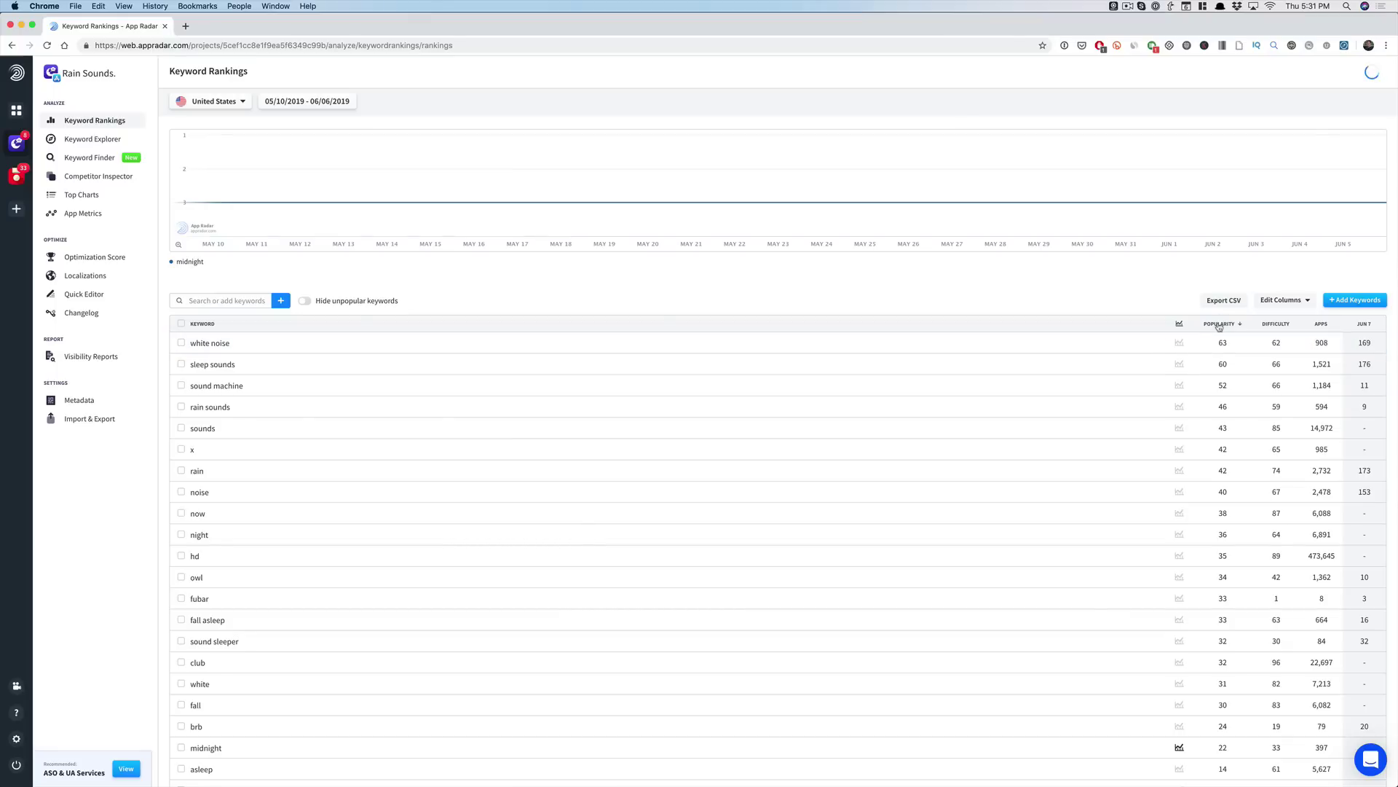
pyautogui.click(1288, 324)
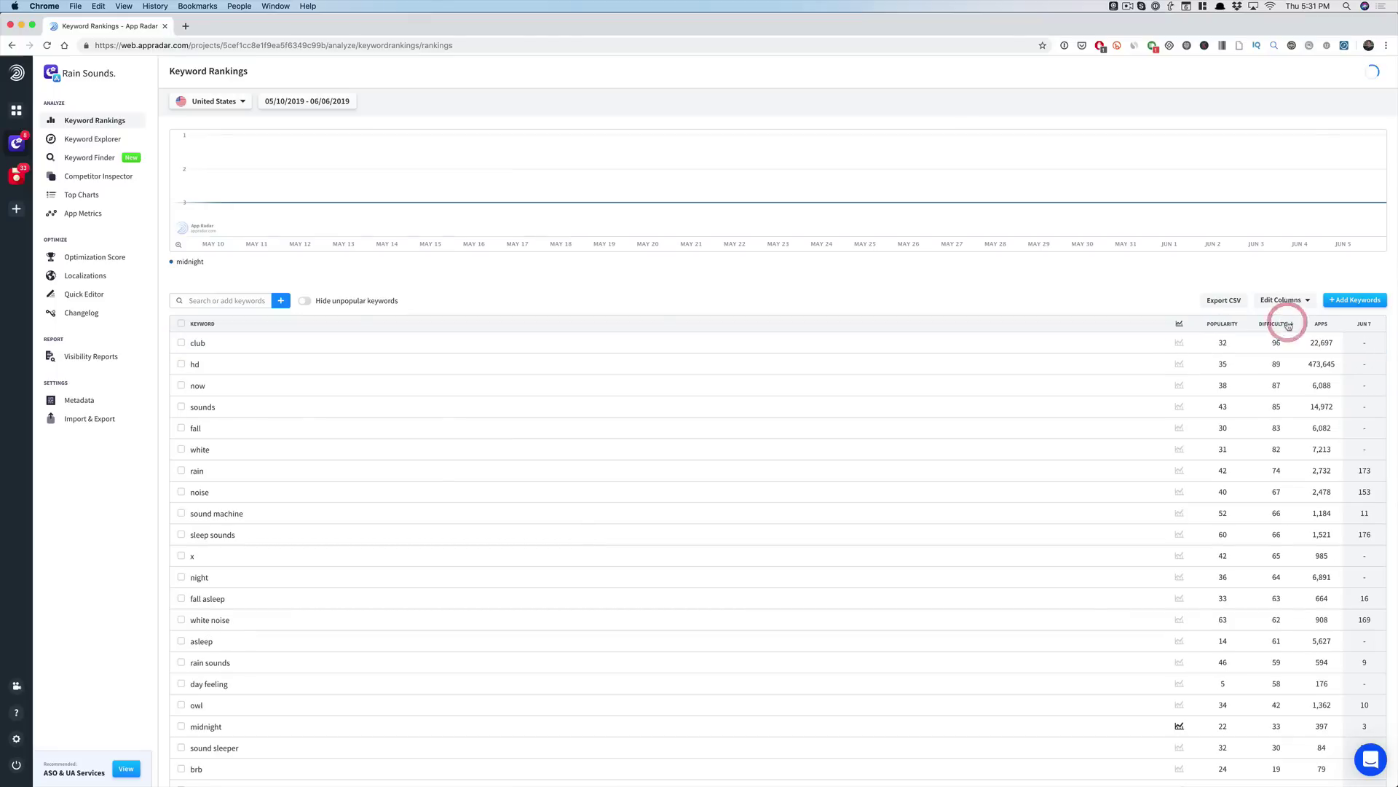
pyautogui.click(1223, 324)
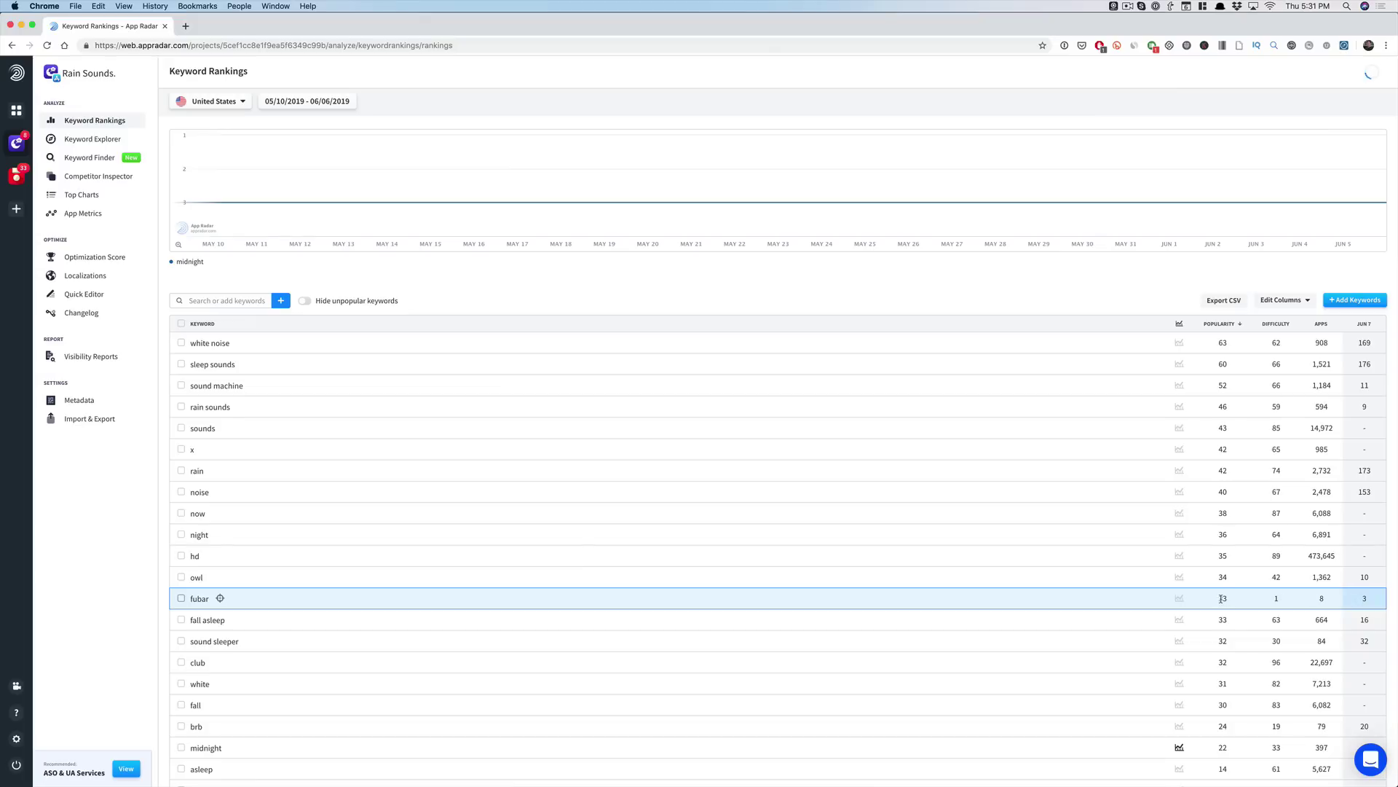
pyautogui.scroll(-1, 1222, 599)
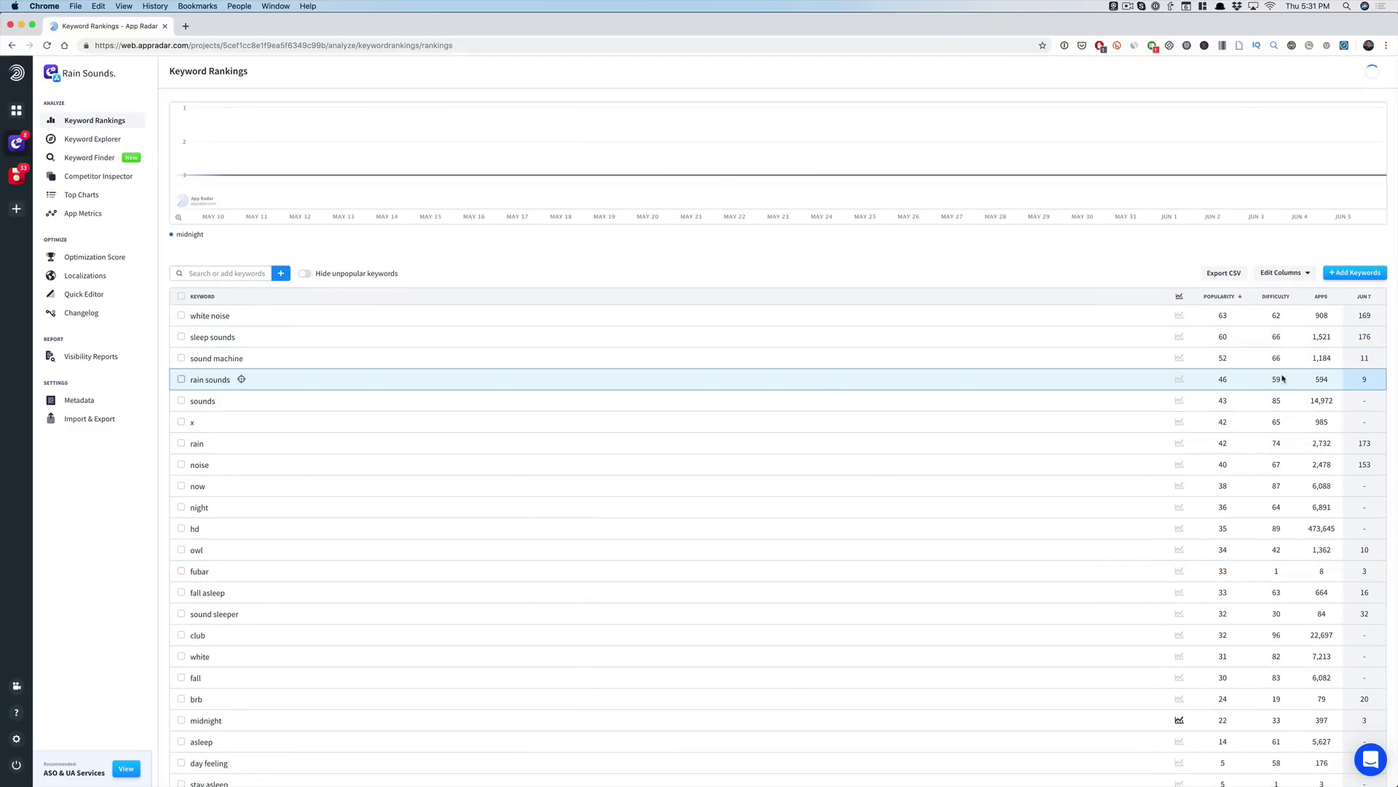
# View the top ranking apps for rain sounds, then go to Keyword Finder
pyautogui.click(1363, 361)
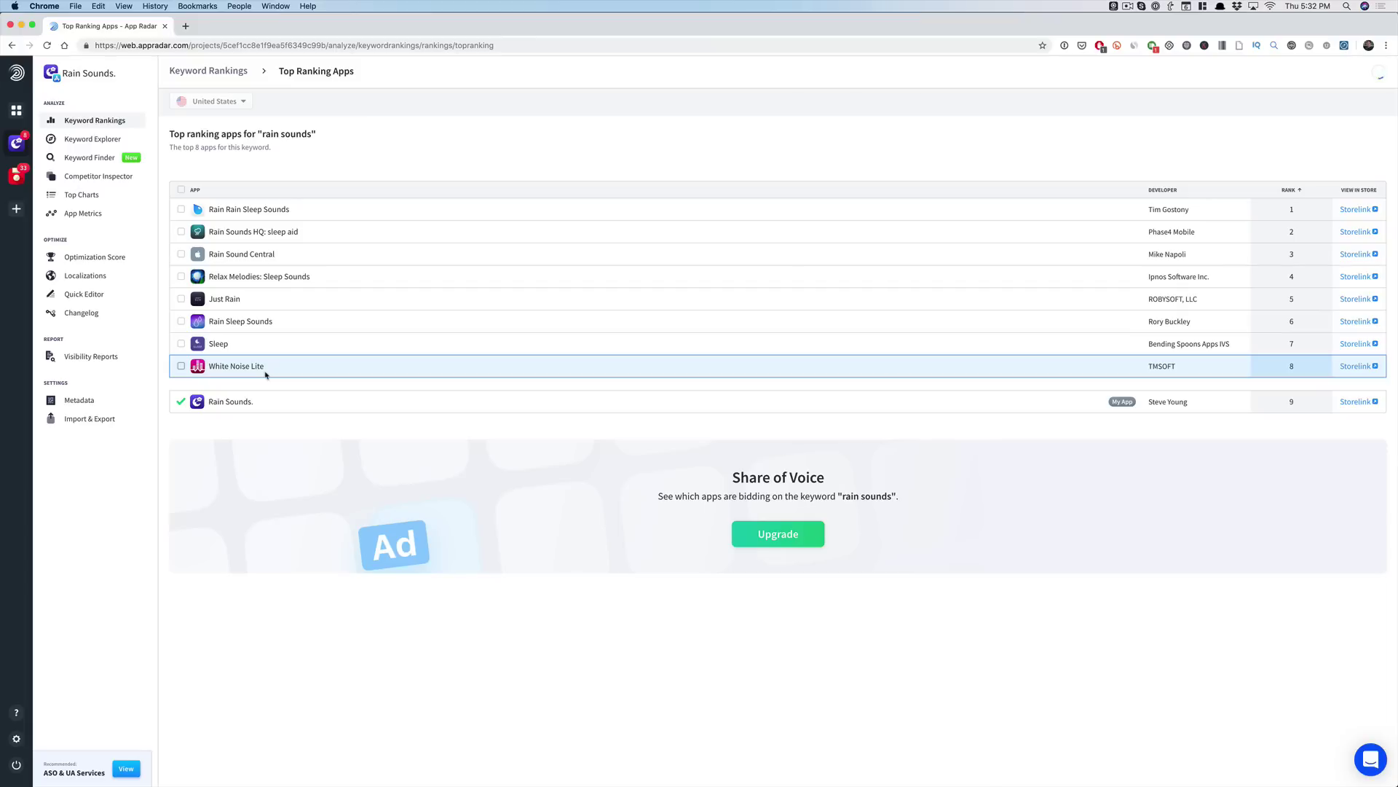
pyautogui.click(94, 167)
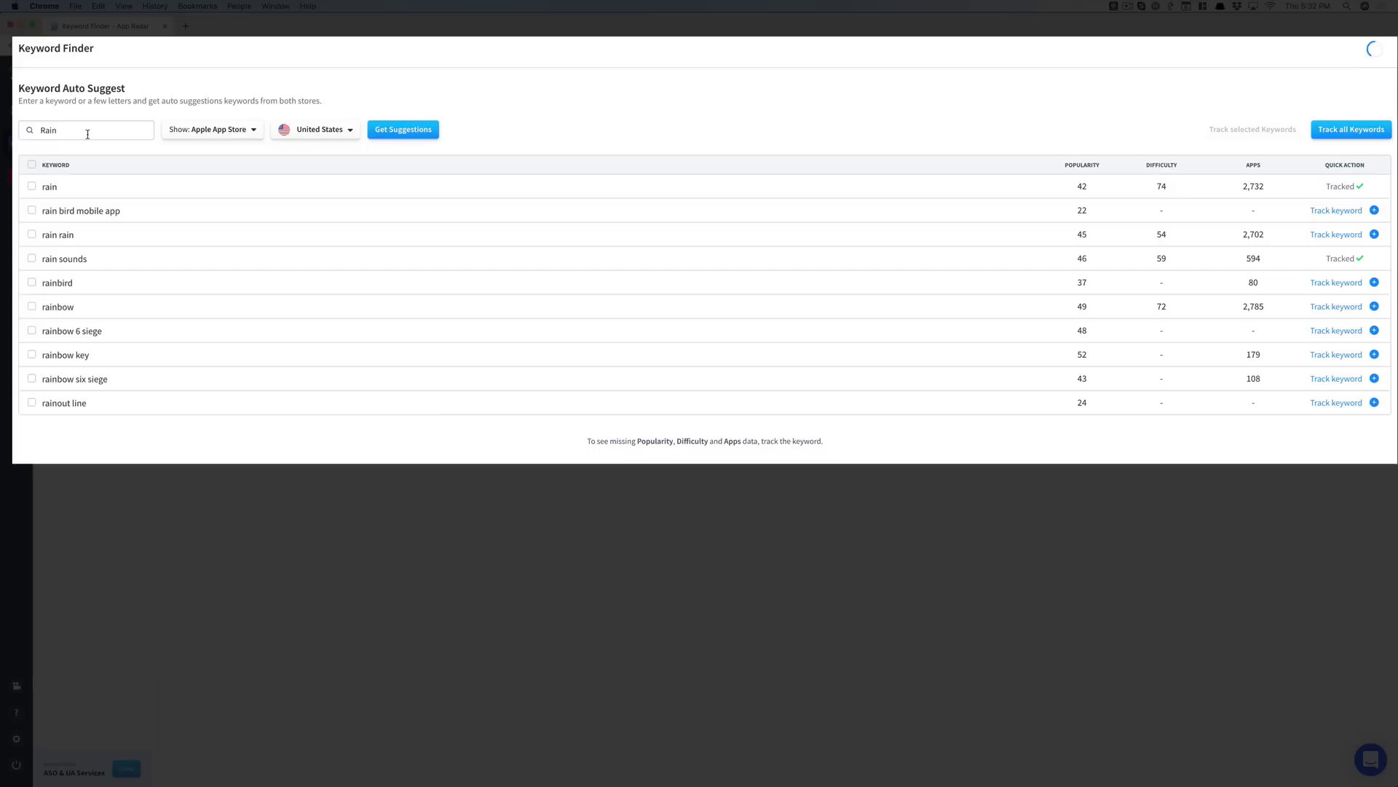
# Replace Rain with sleep in Keyword Finder and run the suggestion search
pyautogui.moveTo(87, 135); pyautogui.dragTo(32, 128)
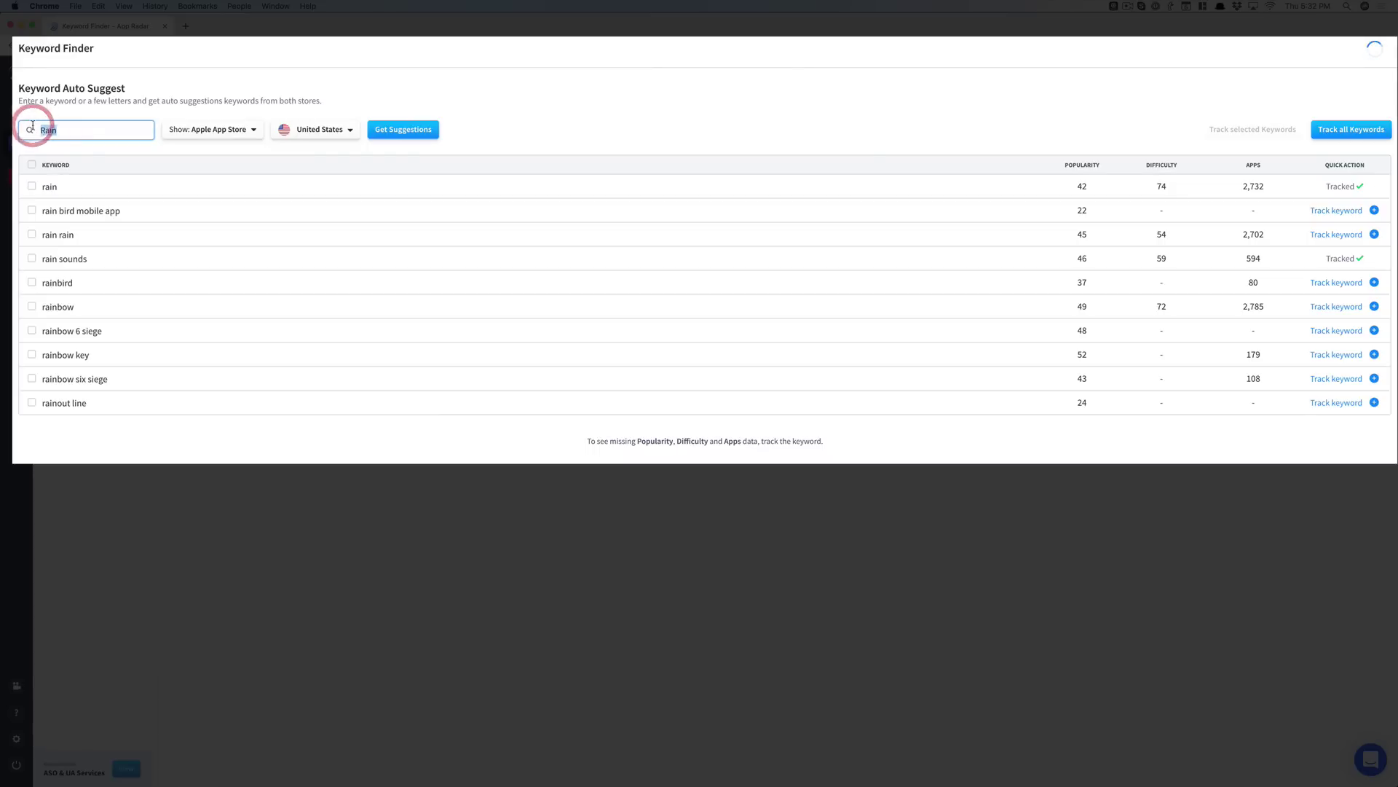
pyautogui.press('BackSpace')
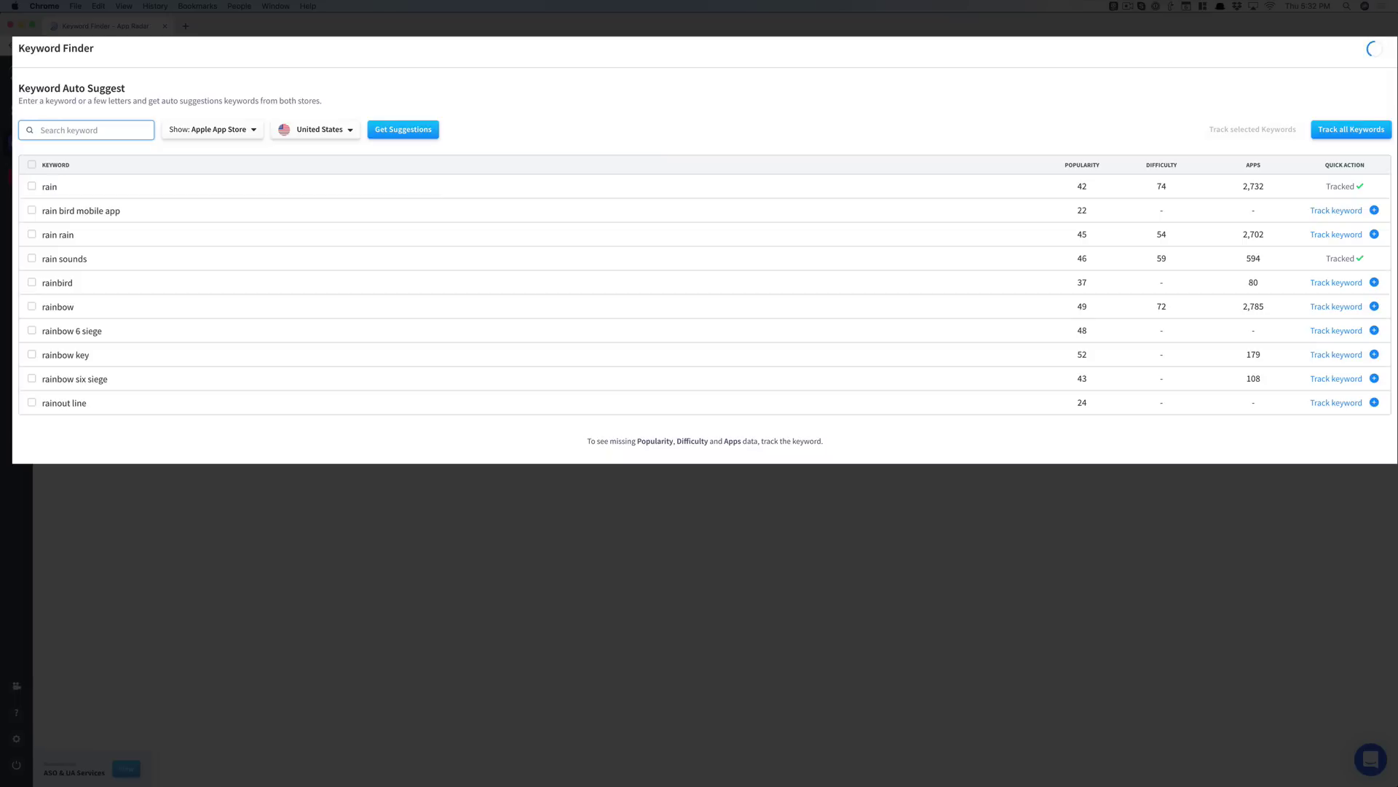
pyautogui.write('sleep')
pyautogui.press('Return')
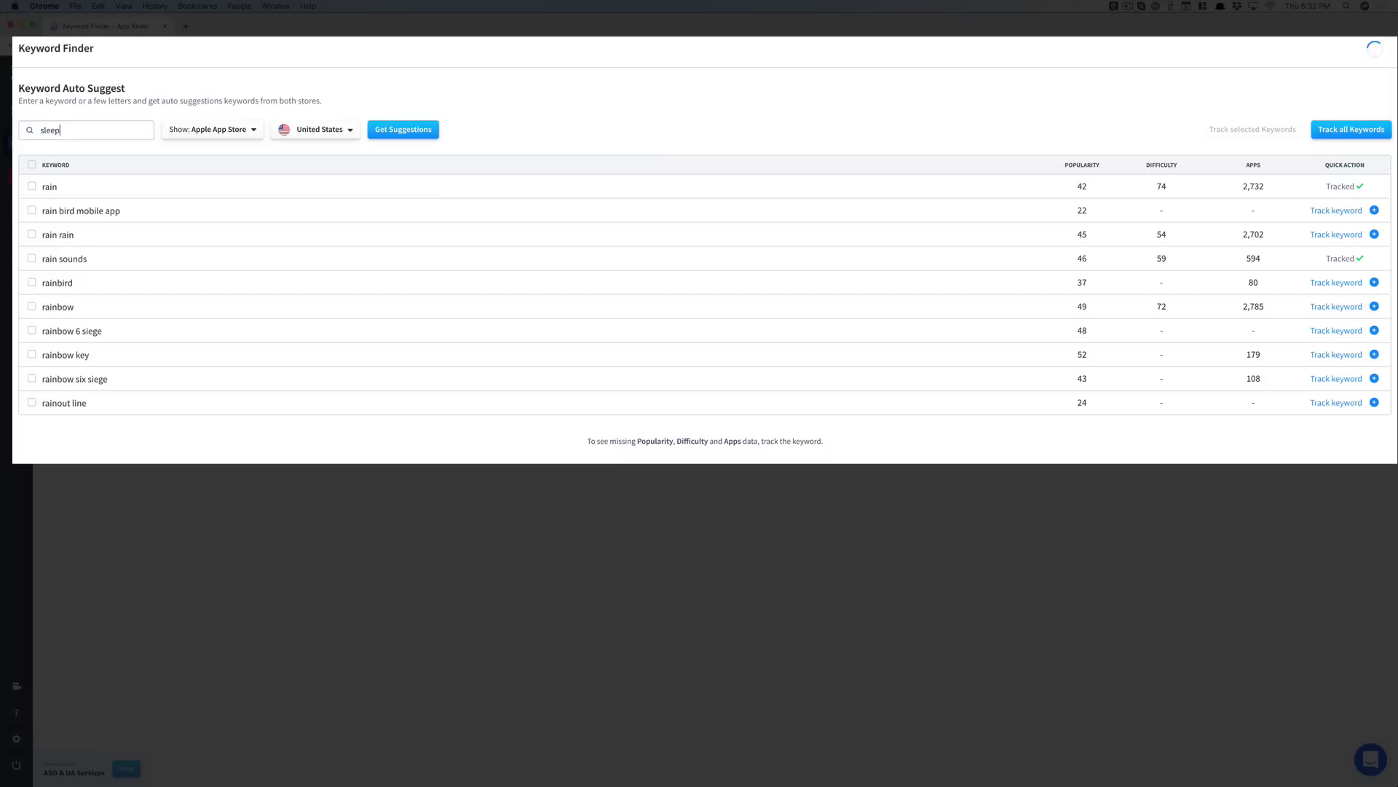
pyautogui.click(117, 126)
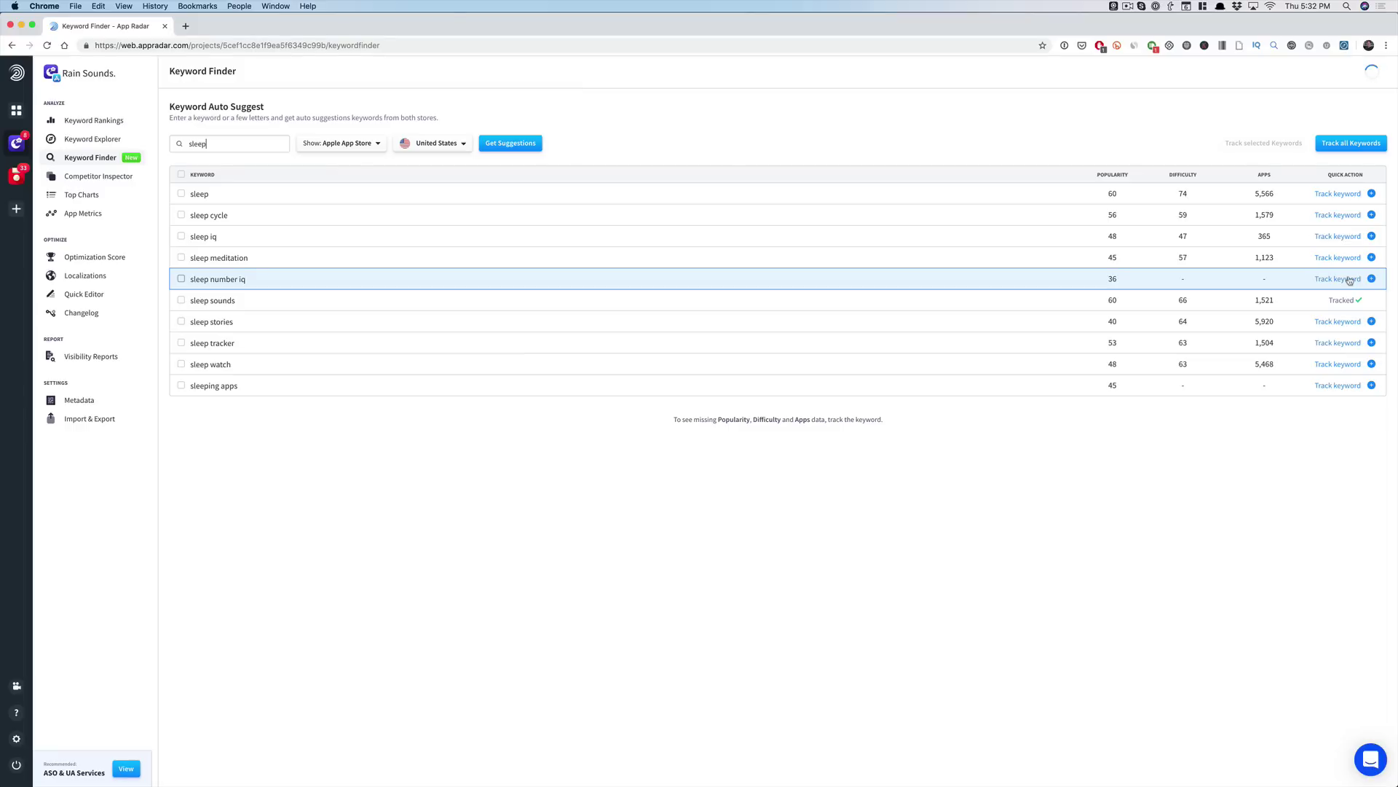
# Track the suggested keywords sleep number iq and sleeping apps
pyautogui.click(1350, 280)
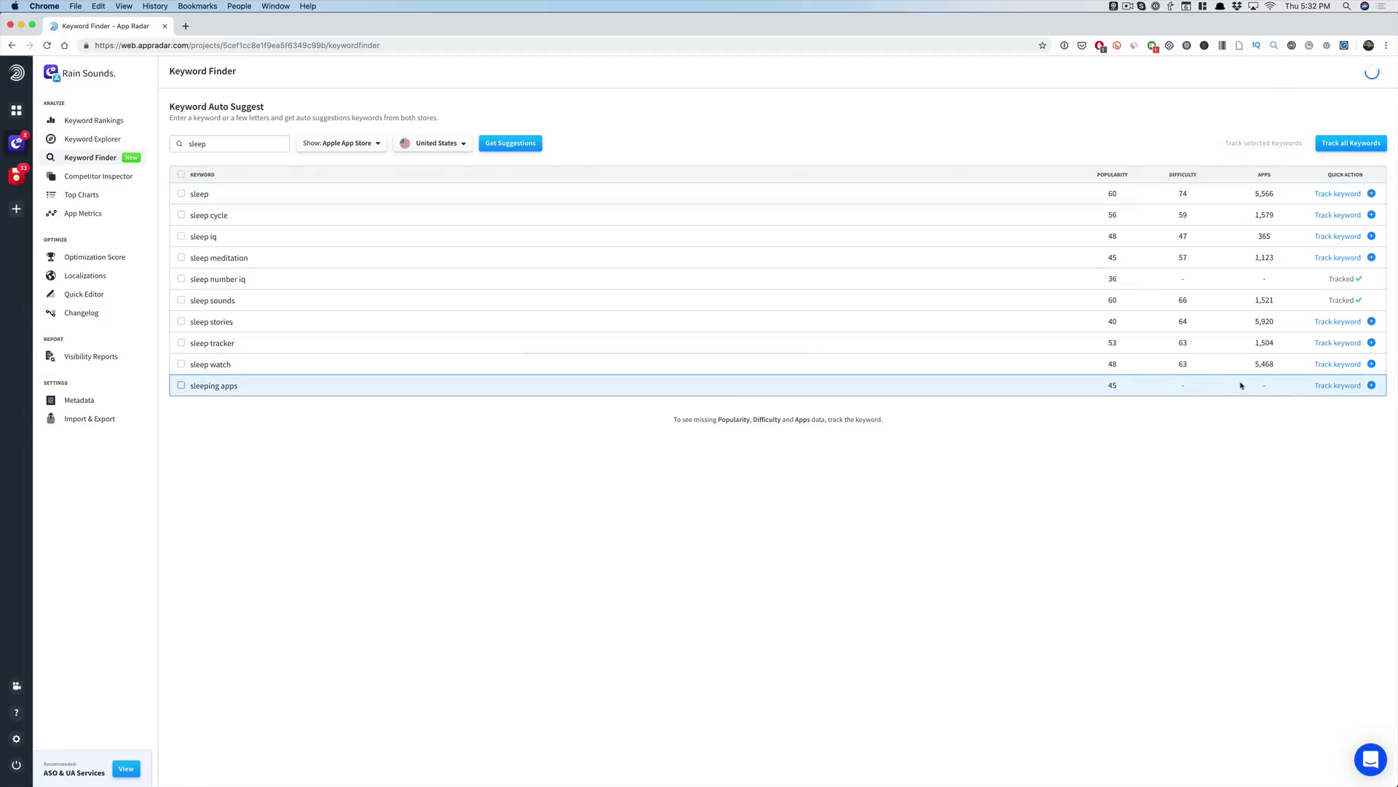
pyautogui.click(1340, 387)
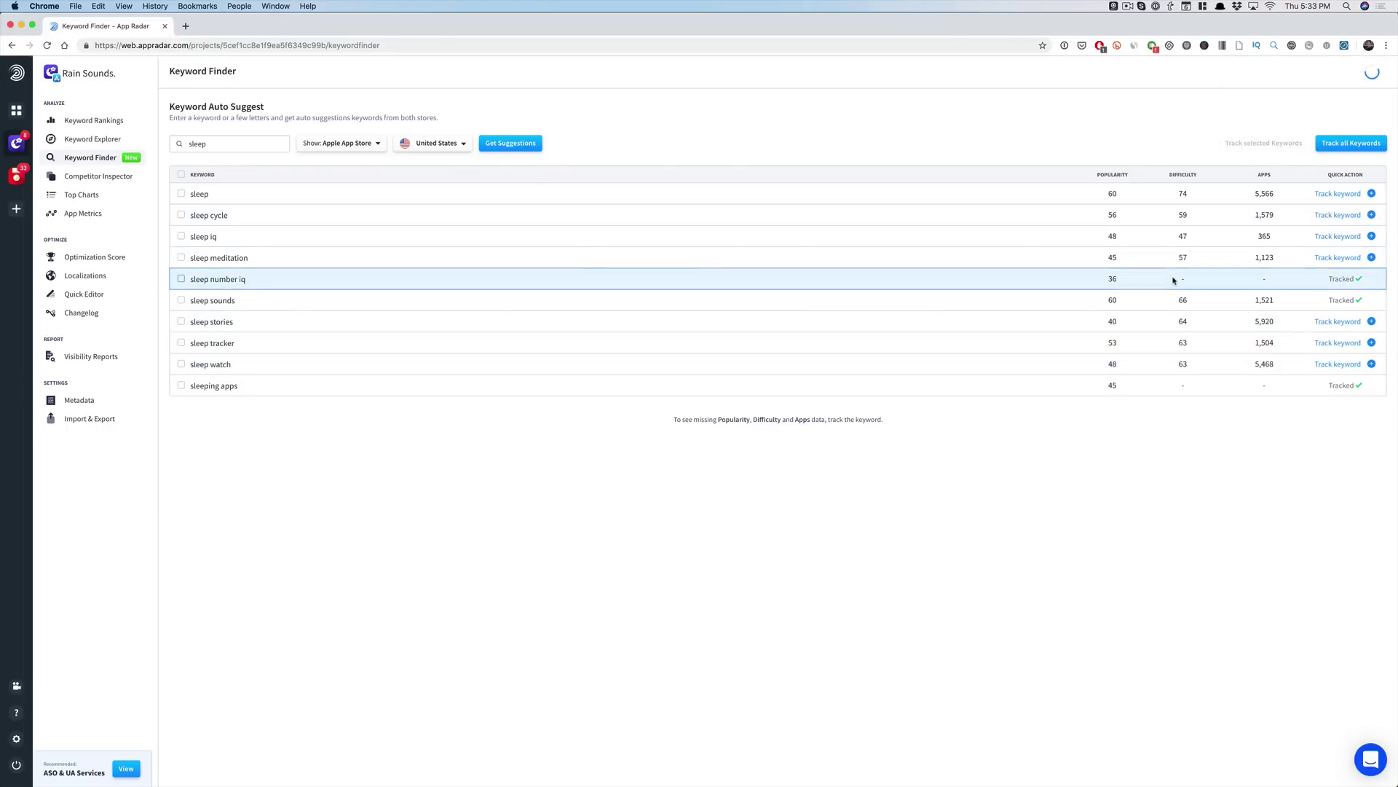
pyautogui.click(259, 140)
# Extend the search to sleep sounds and track soothing sleep sounds
pyautogui.write('sounds')
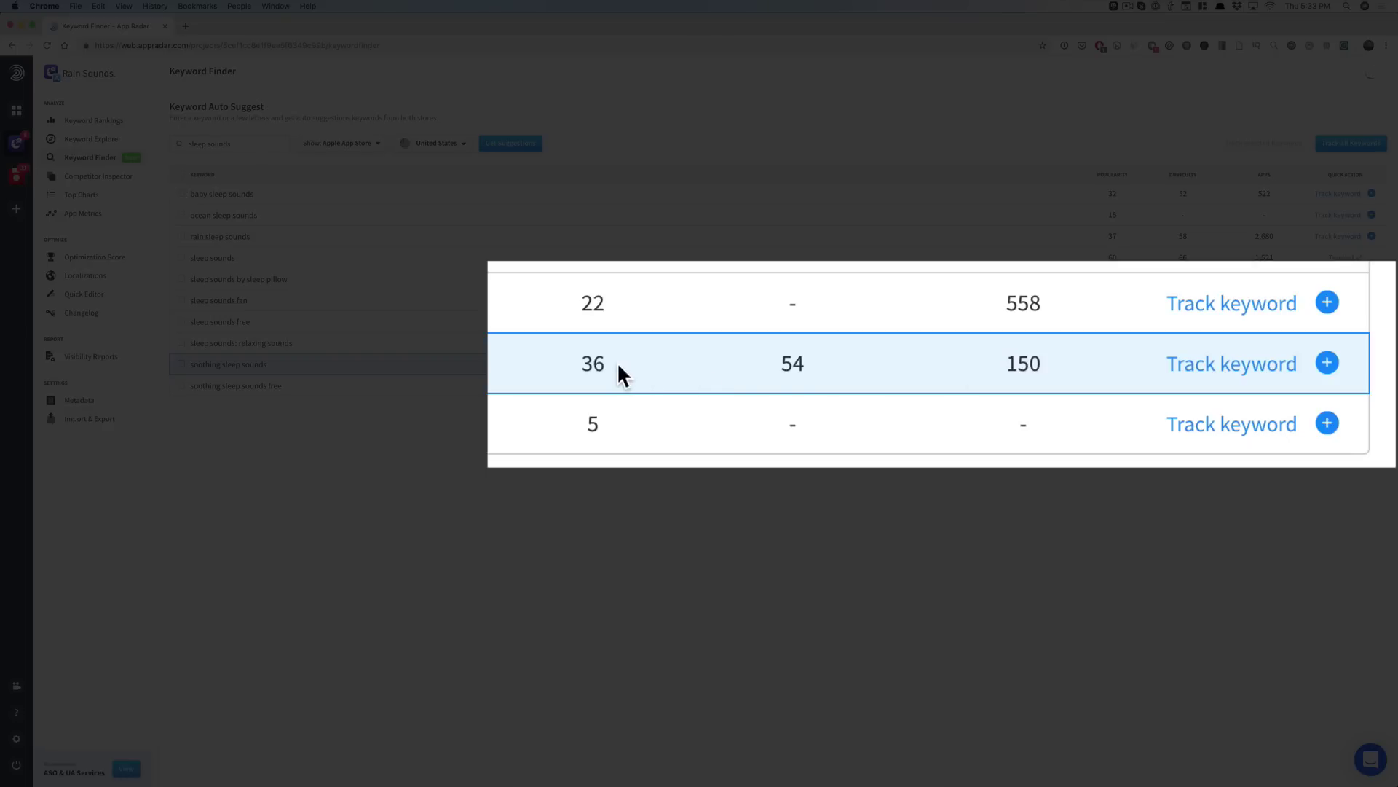
pyautogui.click(1345, 364)
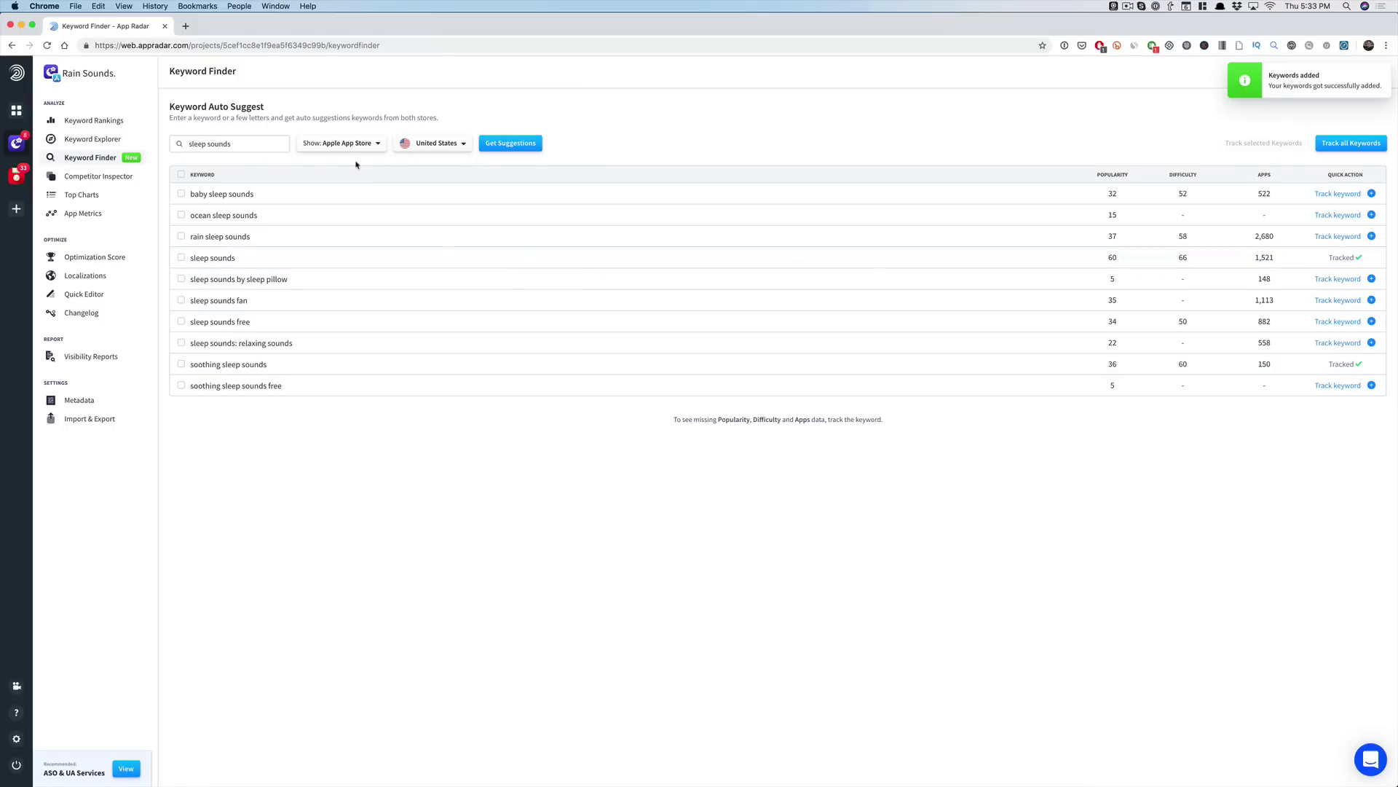
pyautogui.moveTo(249, 142); pyautogui.dragTo(158, 143)
# Search suggestions for meditation sounds, then go to Competitor Inspector
pyautogui.write('meditation')
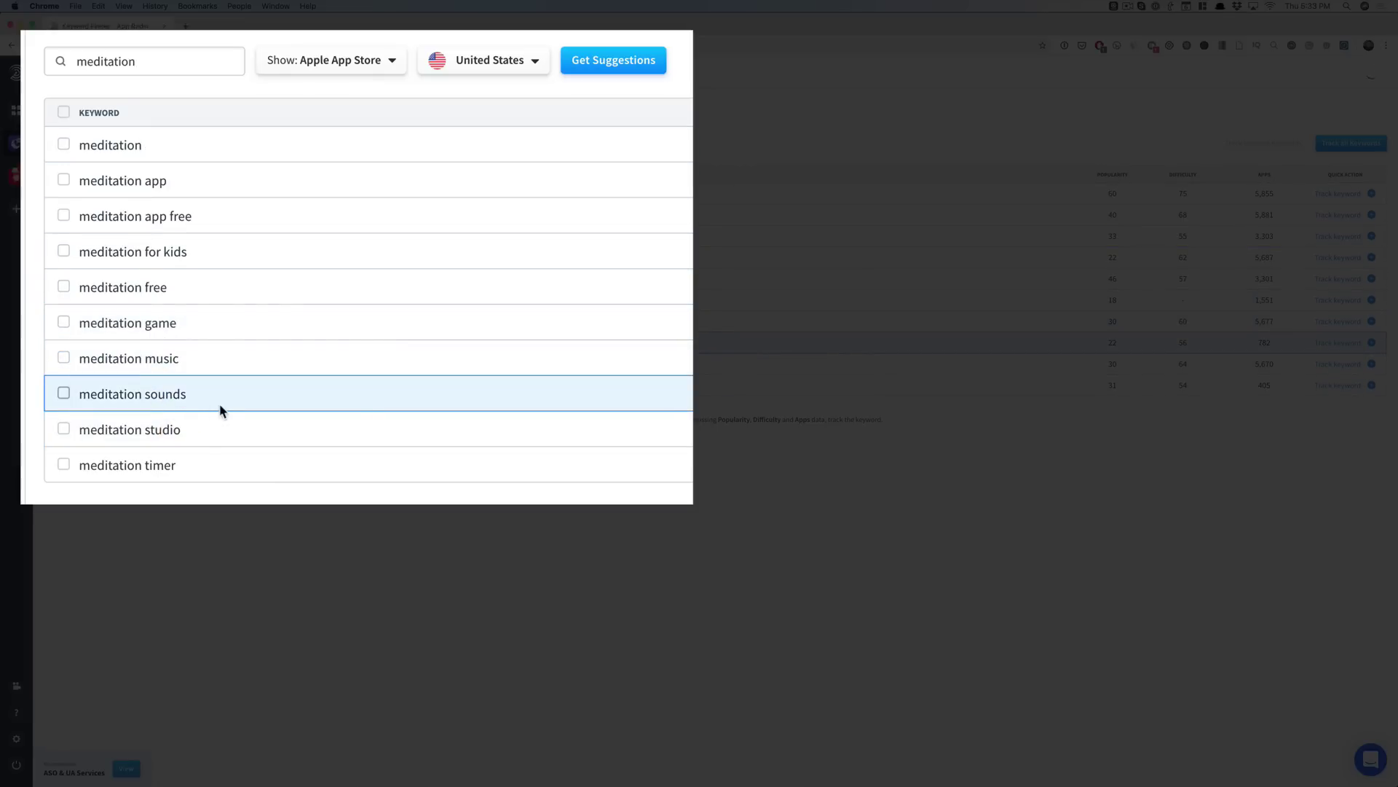
pyautogui.click(154, 58)
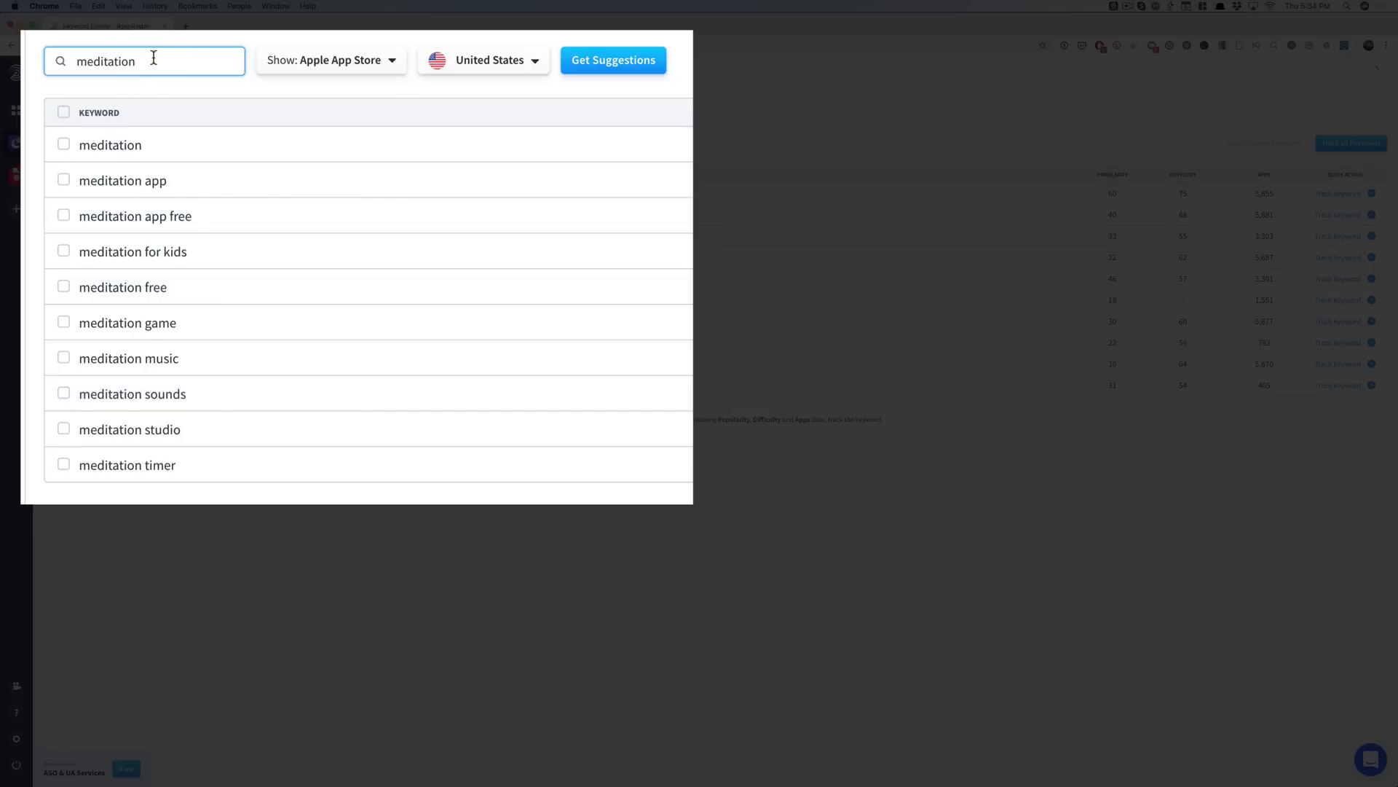
pyautogui.click(154, 57)
pyautogui.write('wou')
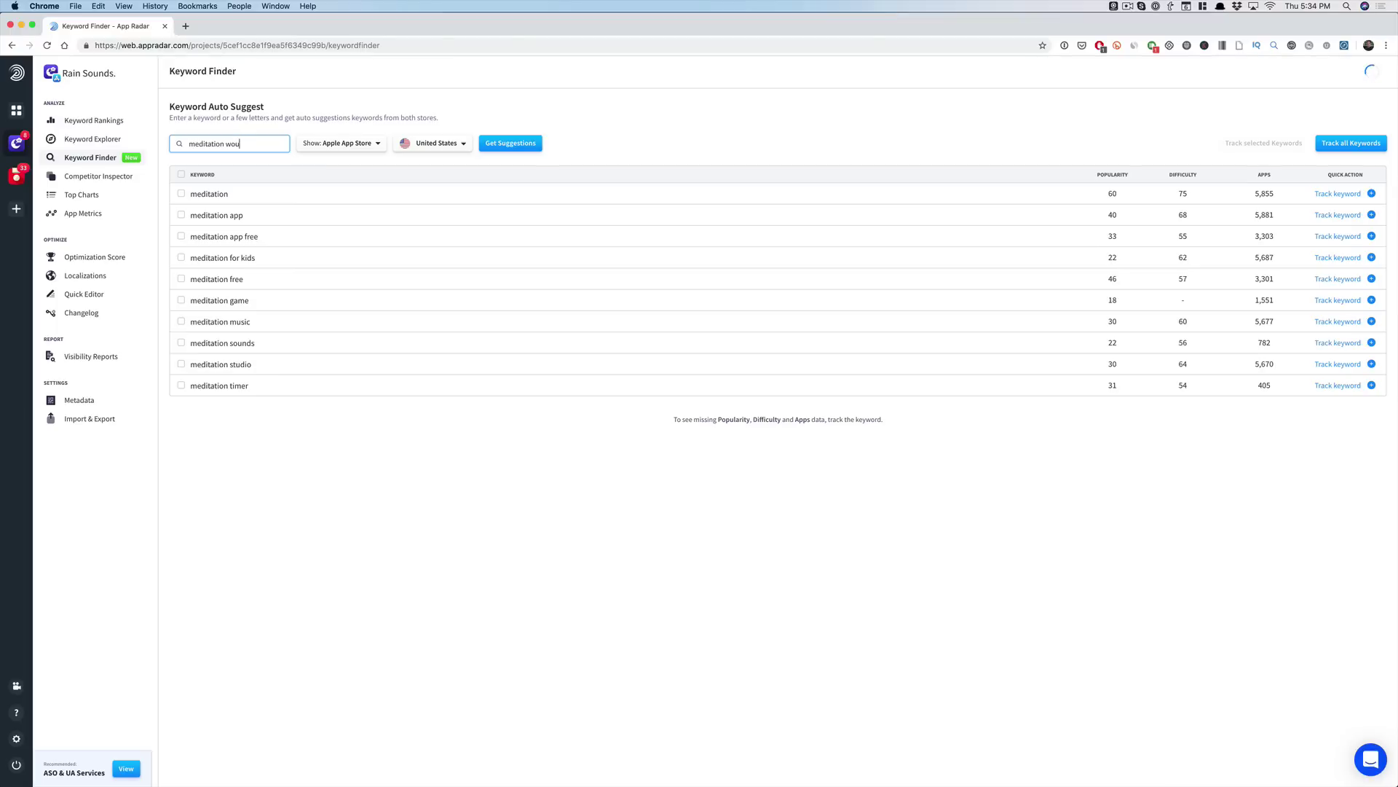
pyautogui.press('BackSpace')
pyautogui.press('BackSpace')
pyautogui.press('BackSpace')
pyautogui.write('sounds')
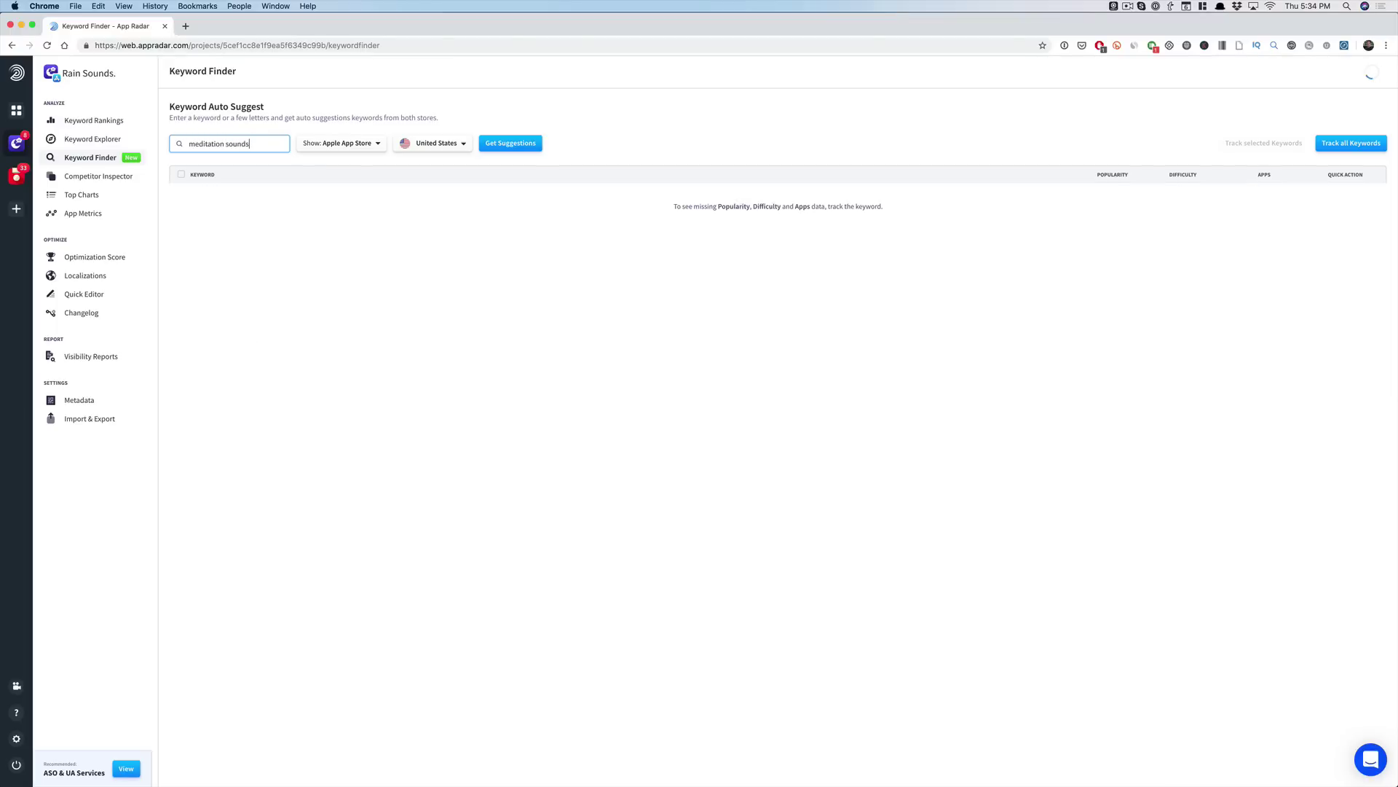
pyautogui.press('Return')
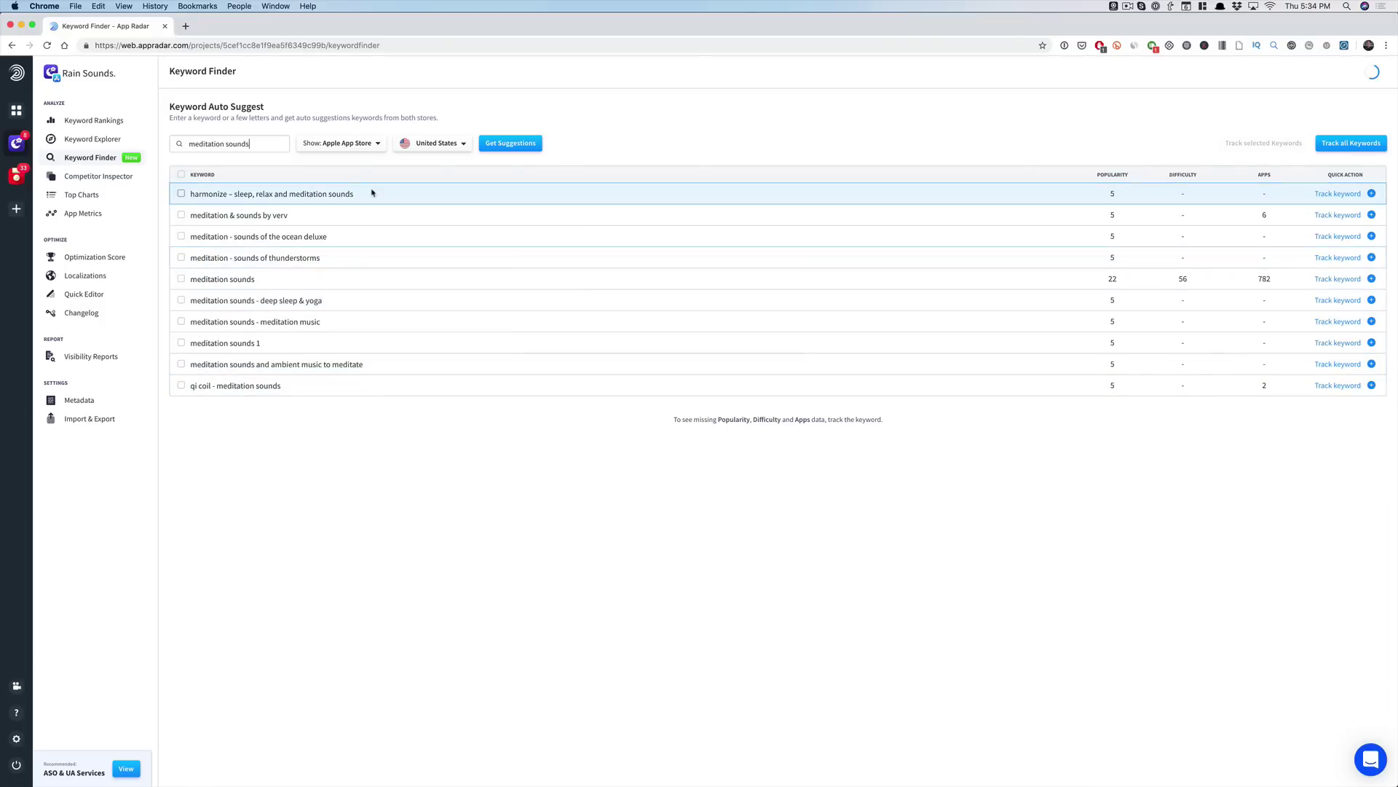
pyautogui.click(119, 182)
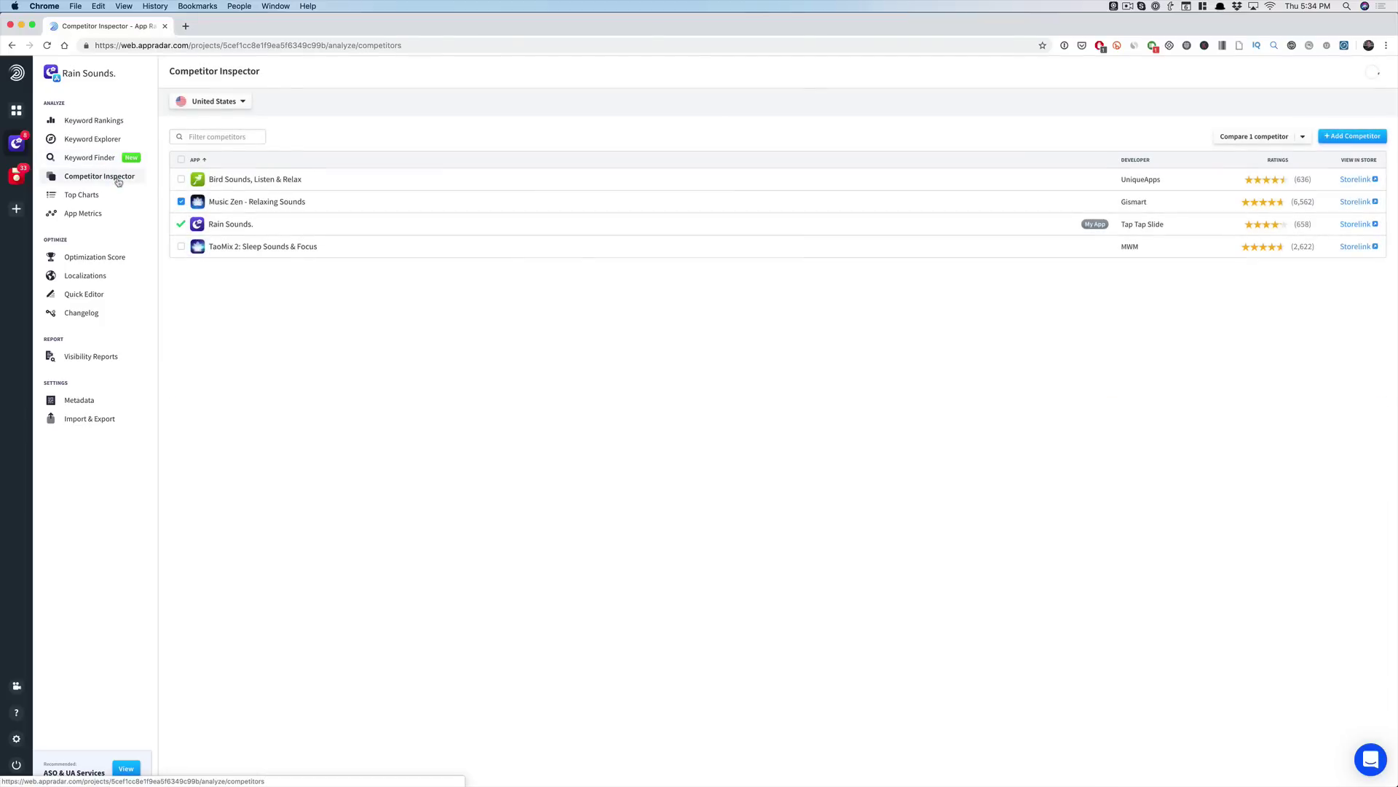
# Compare Rain Sounds with Music Zen, then open Top Charts
pyautogui.click(244, 202)
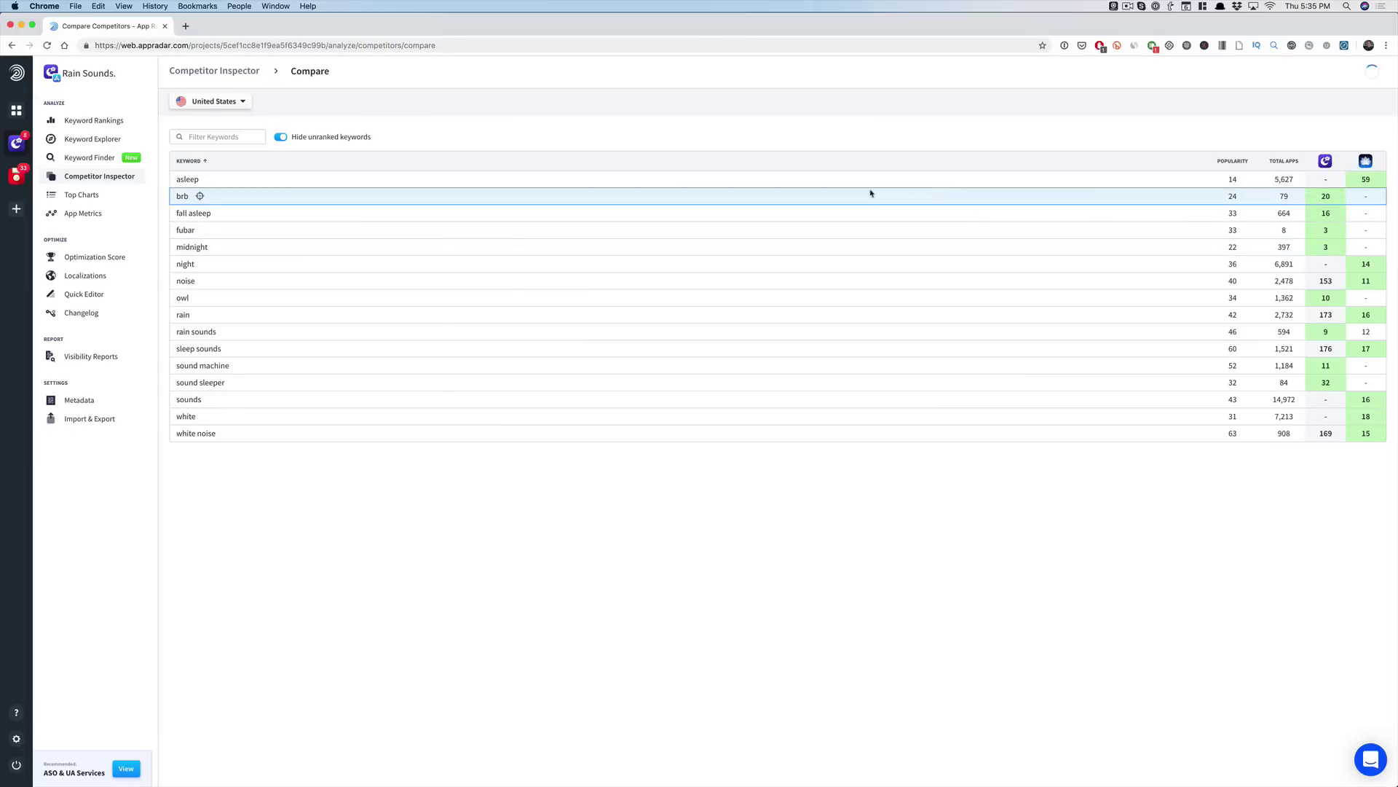
pyautogui.click(103, 195)
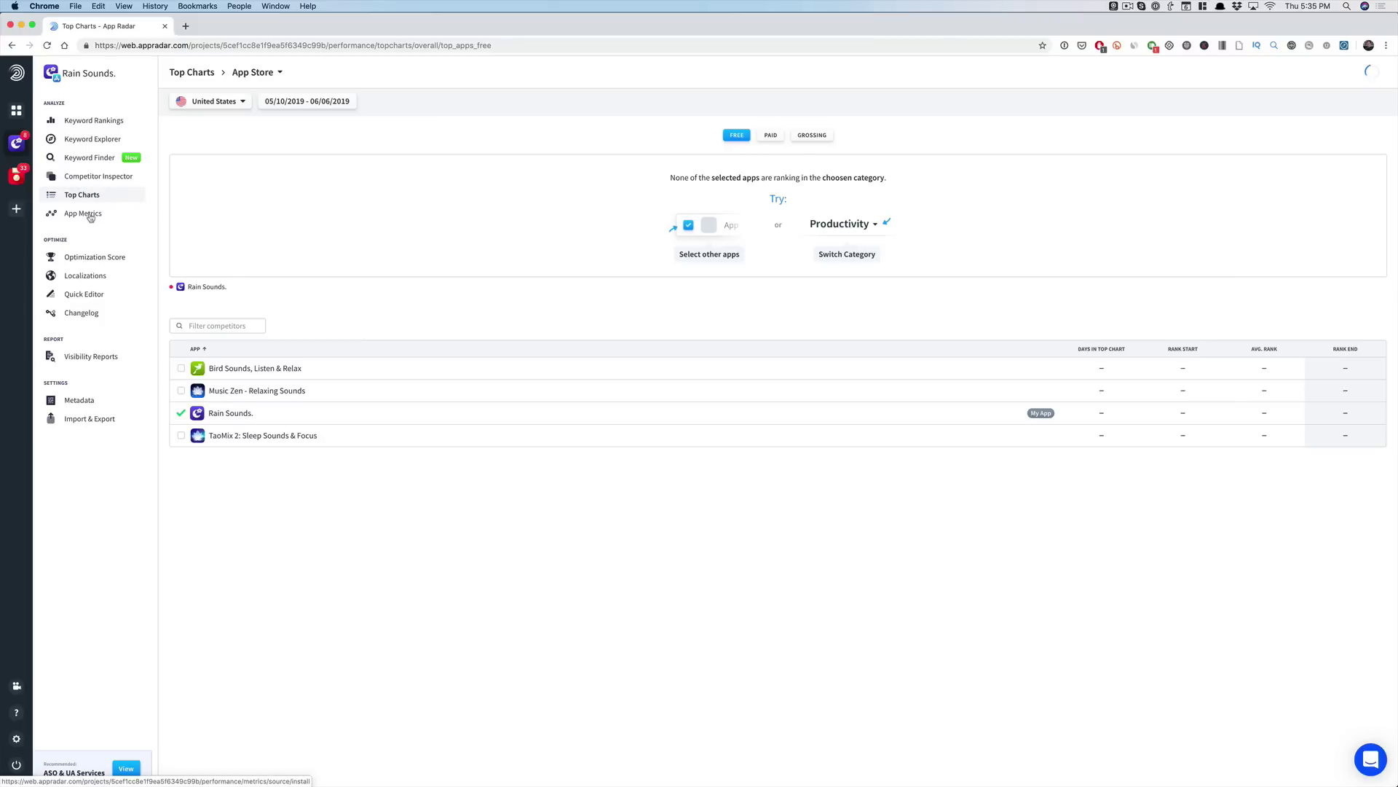
# Open App Metrics to see installs by source for 05/07–06/03/2019
pyautogui.click(91, 217)
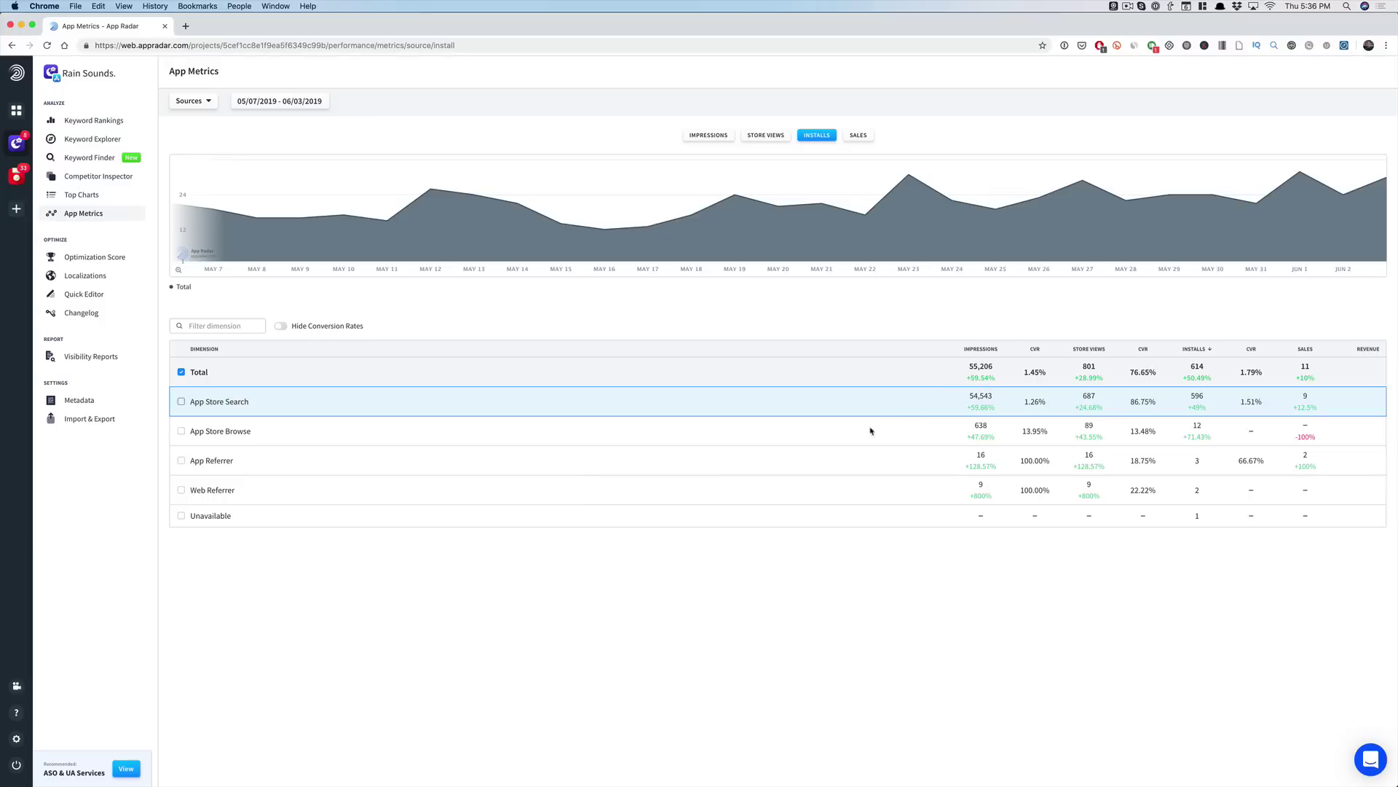
# Break installs down by Countries, sorting by Impressions and then by Installs
pyautogui.click(736, 445)
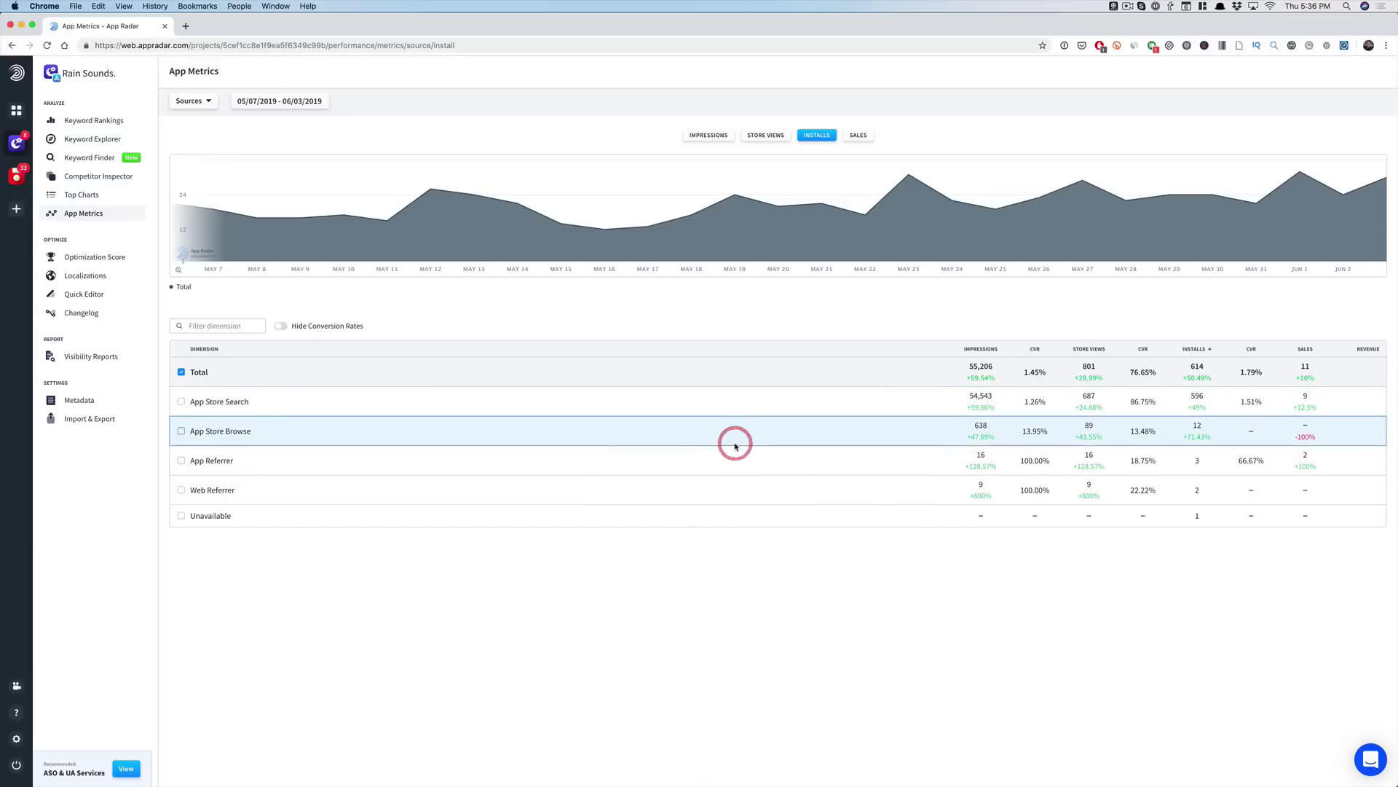
pyautogui.click(191, 102)
pyautogui.click(196, 153)
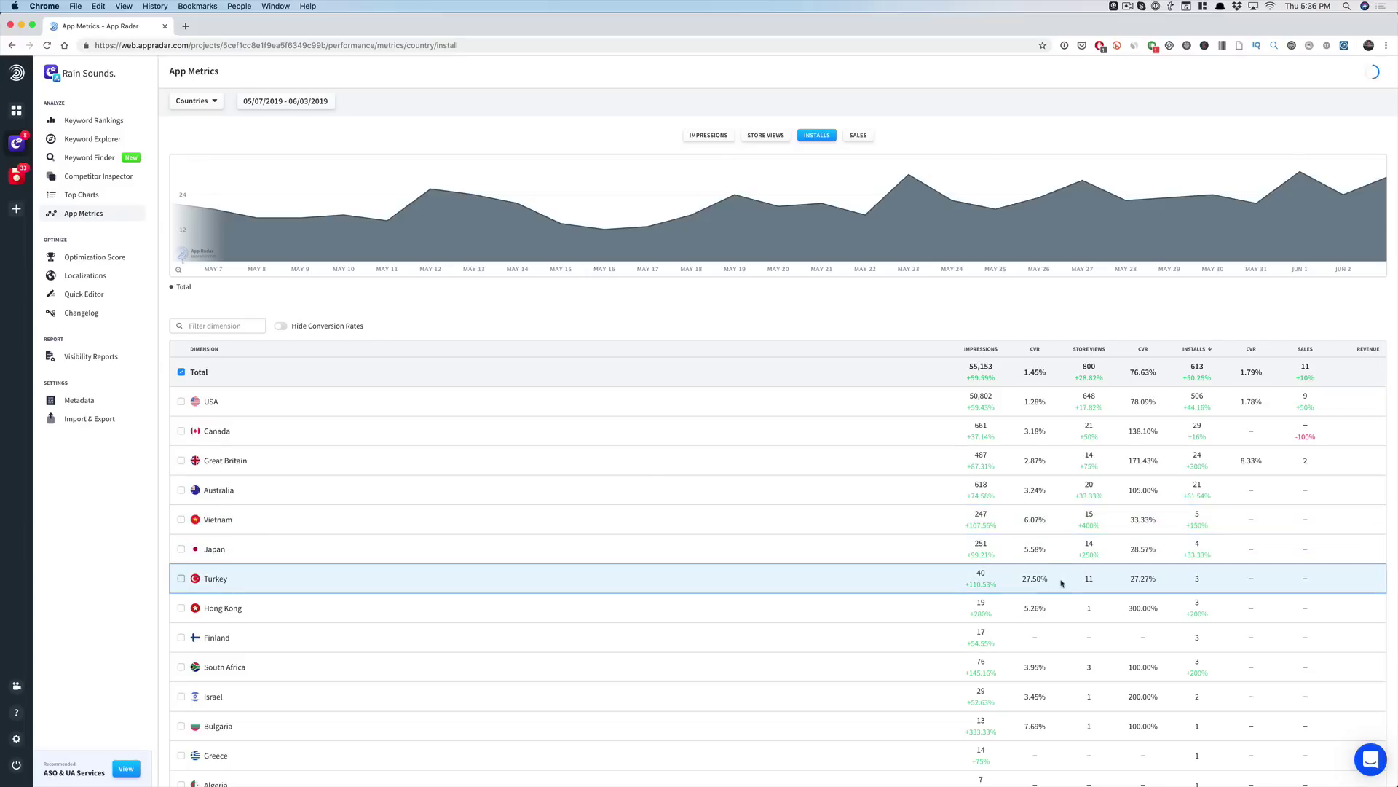
pyautogui.click(983, 349)
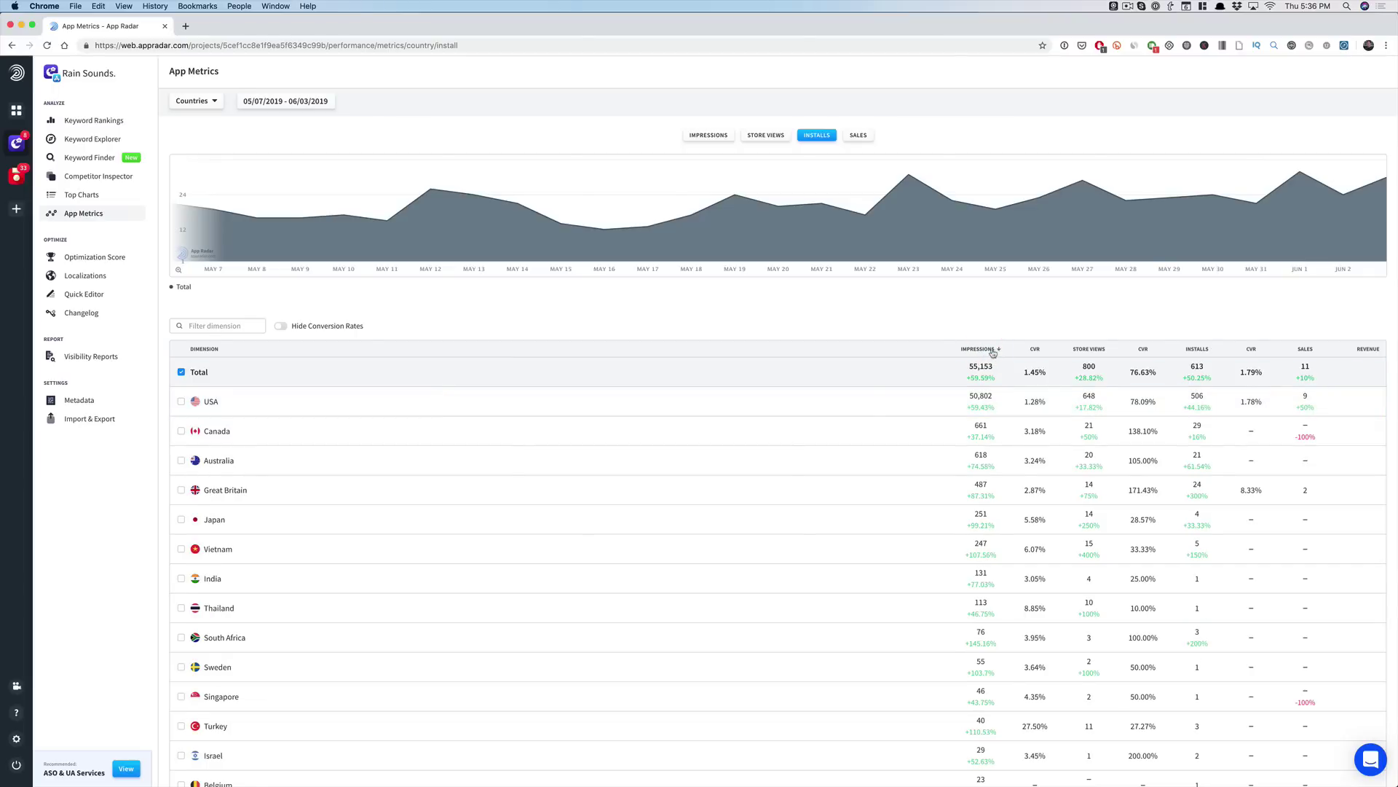
pyautogui.click(1194, 350)
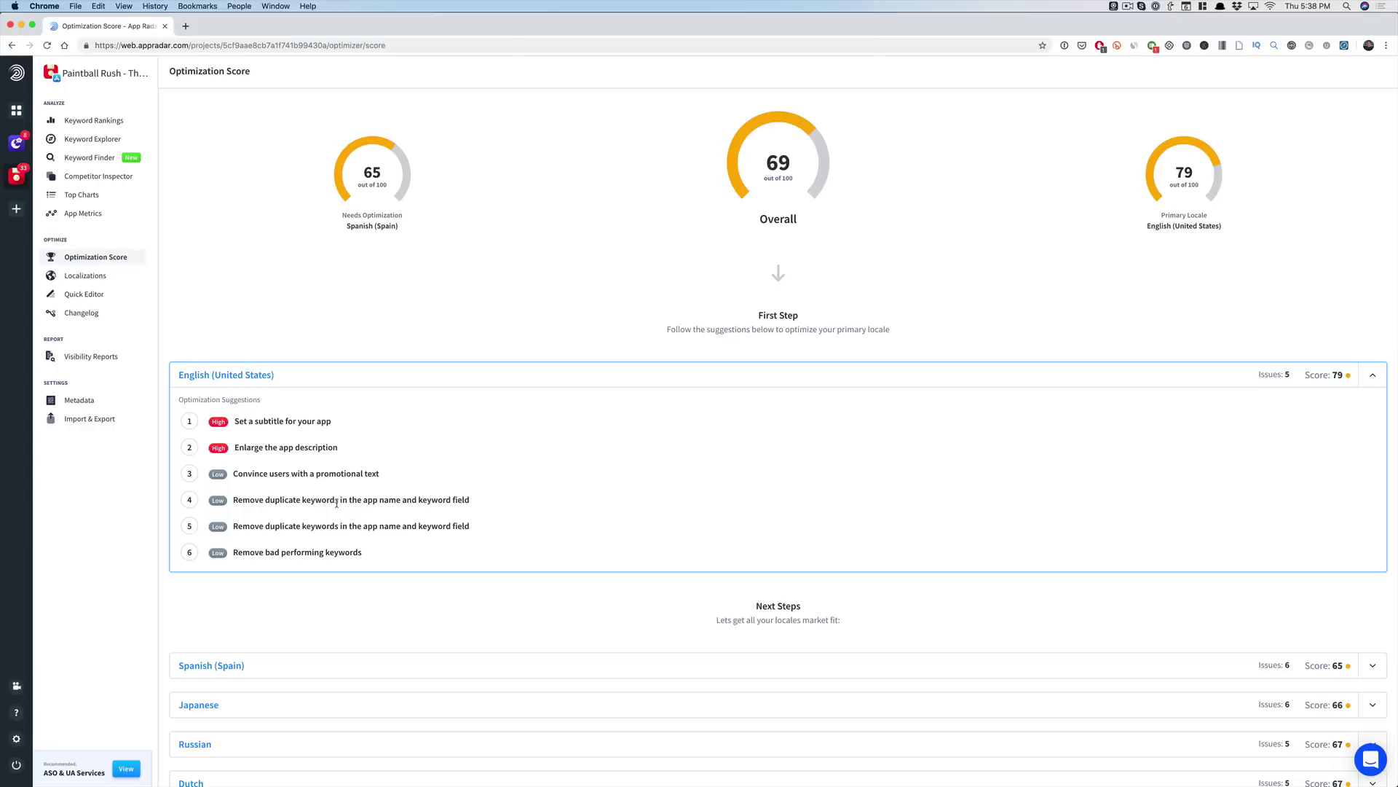
# Open the English (United States) localization details and look over the listing
pyautogui.click(75, 277)
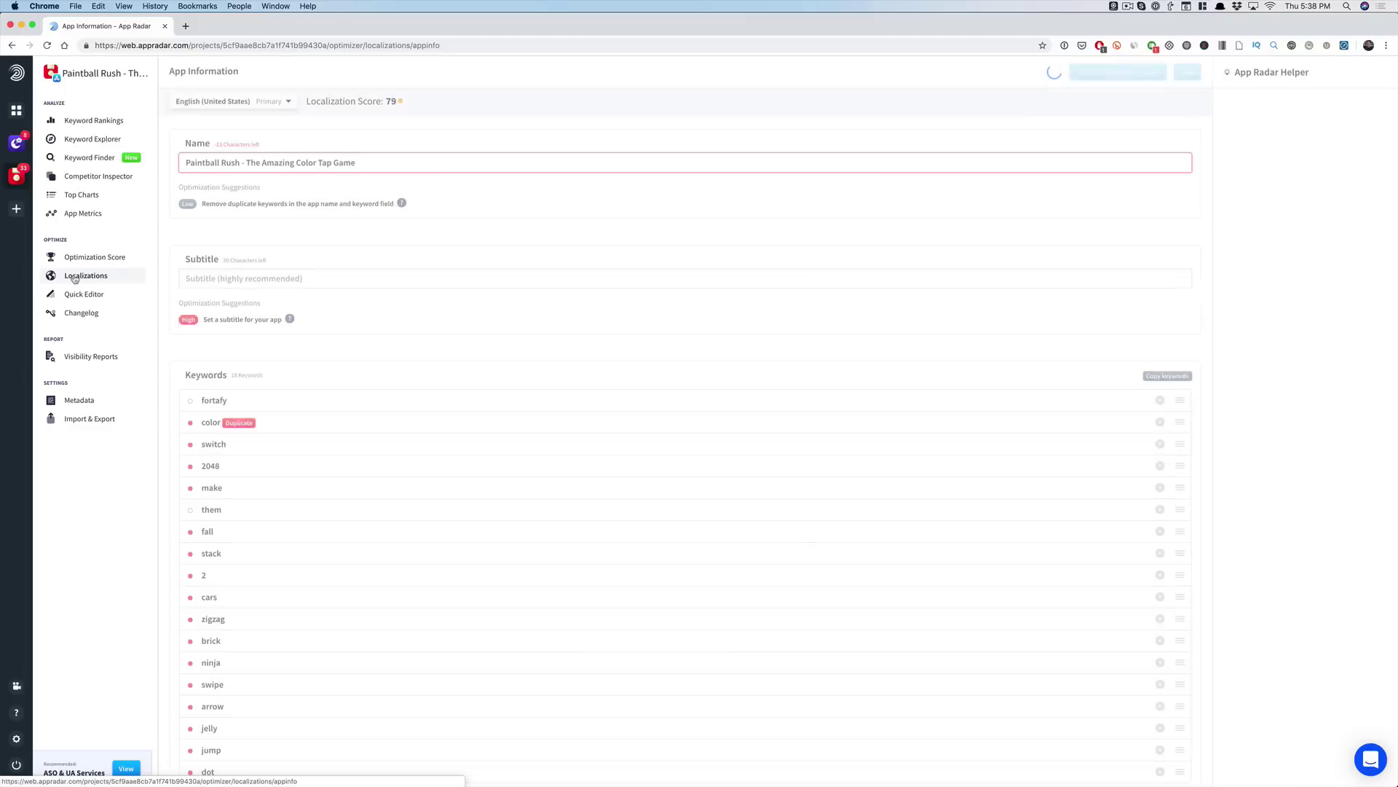
pyautogui.click(283, 100)
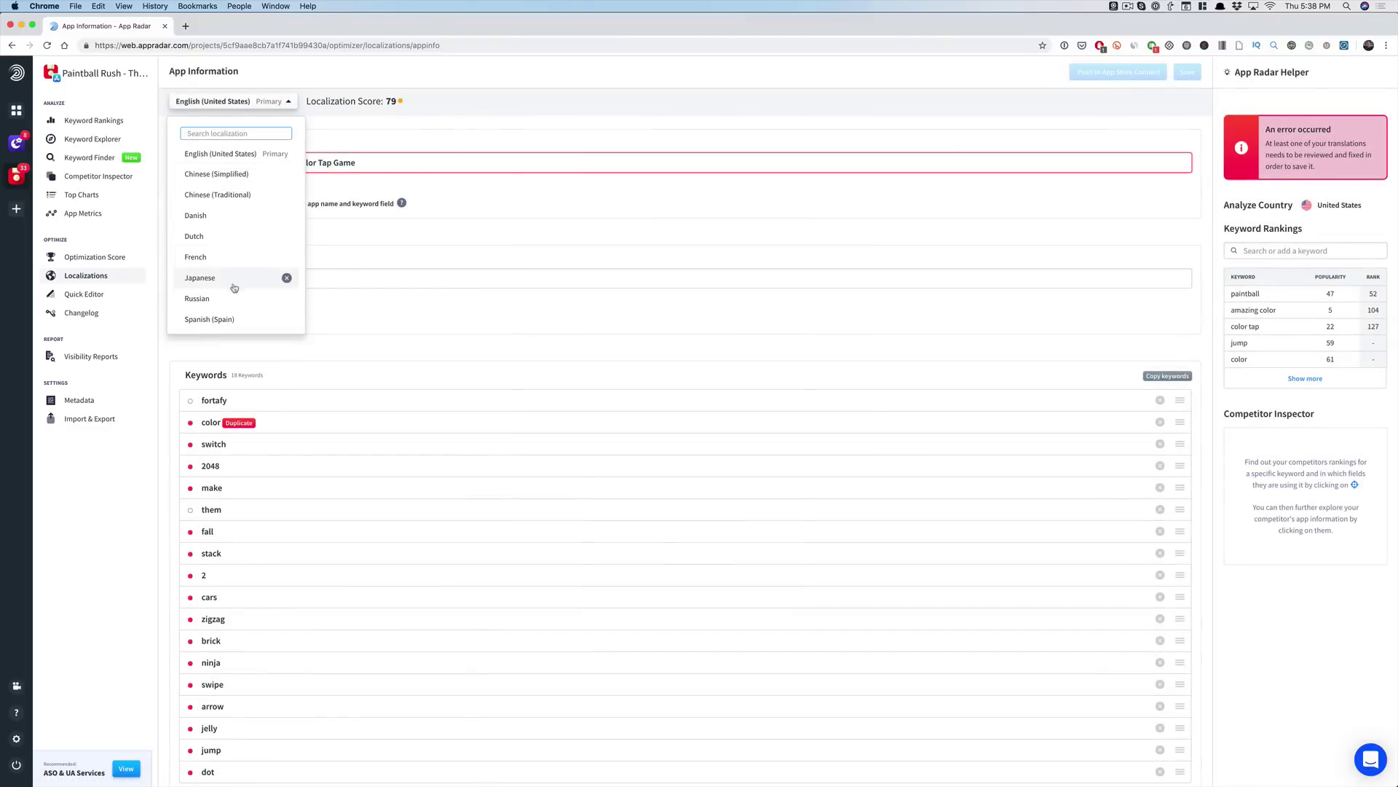
pyautogui.click(694, 192)
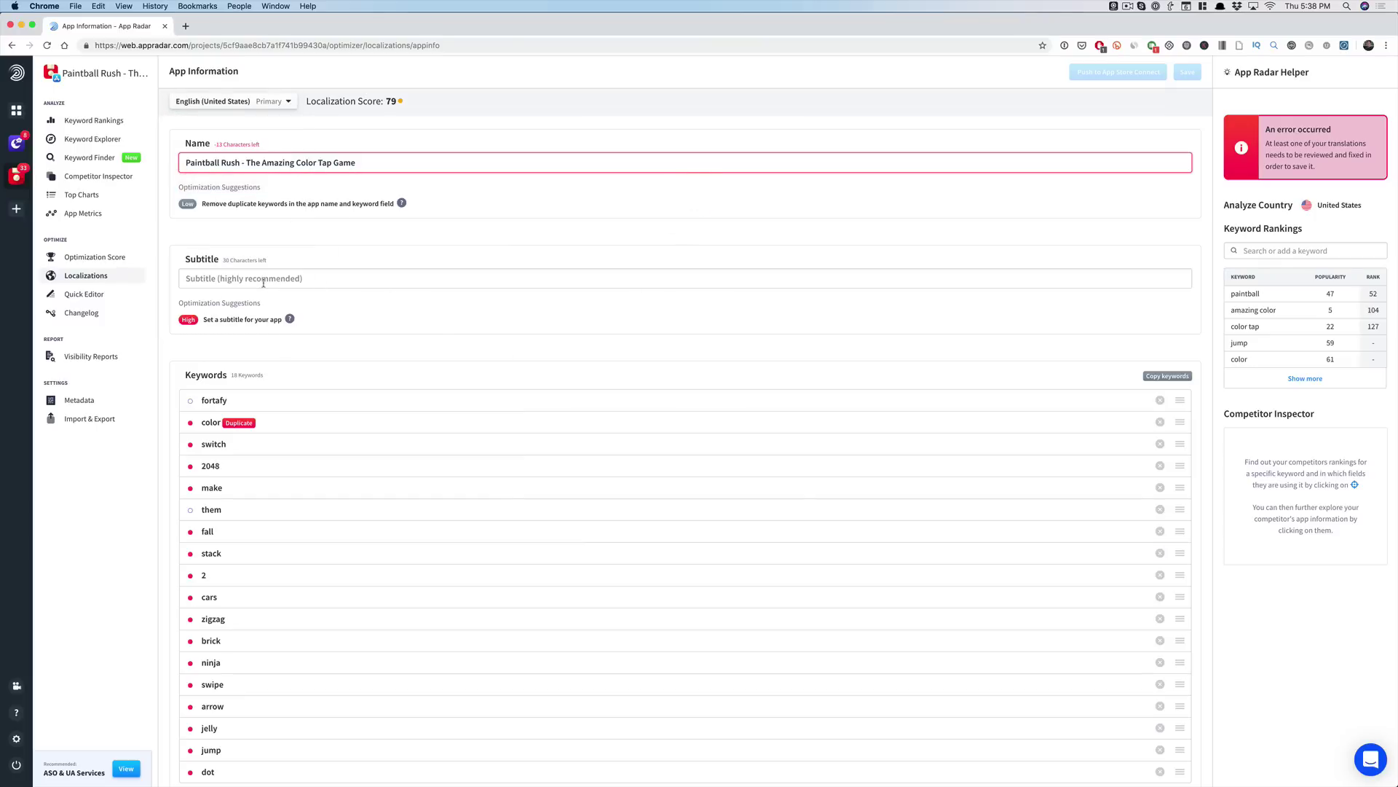
pyautogui.scroll(-2, 300, 349)
pyautogui.scroll(-5, 312, 328)
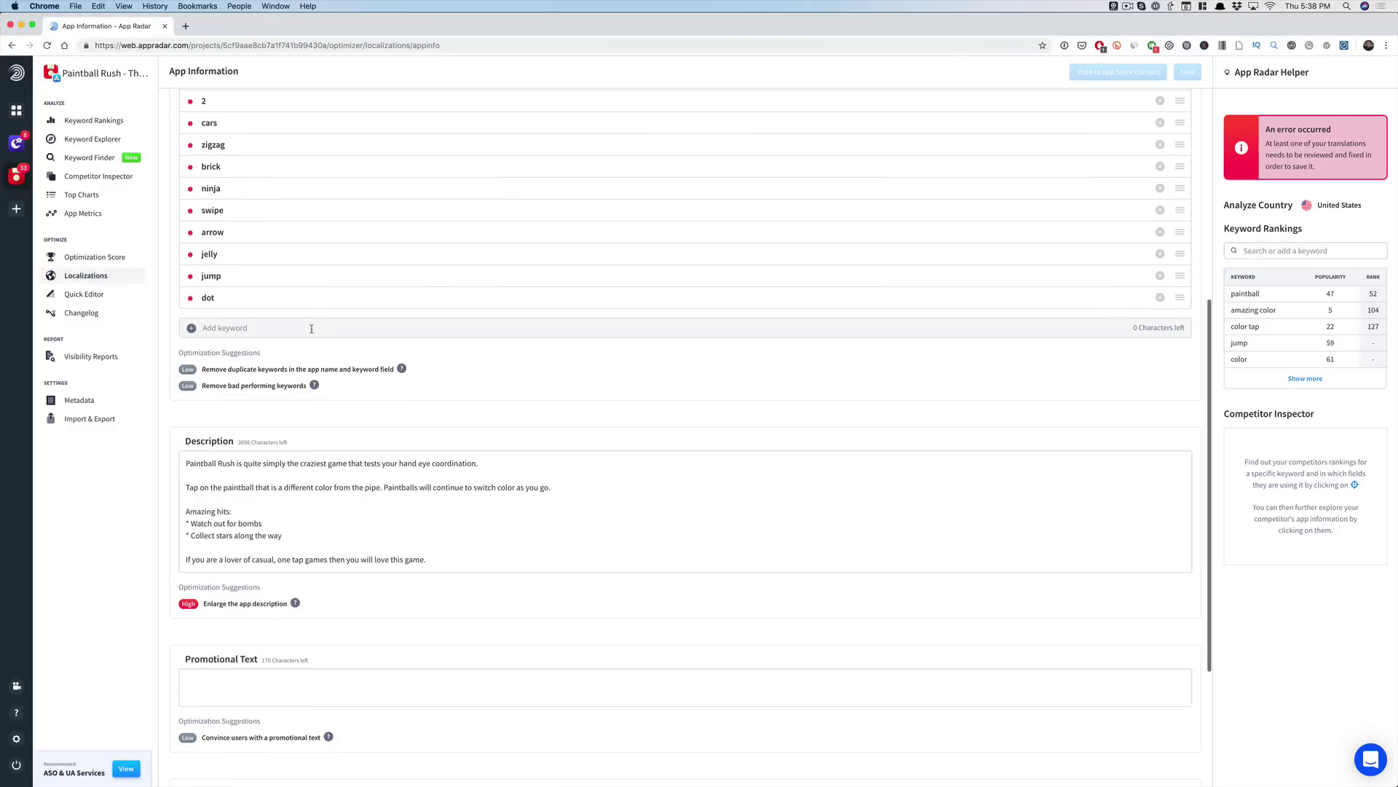
pyautogui.scroll(5, 312, 313)
pyautogui.scroll(-8, 311, 310)
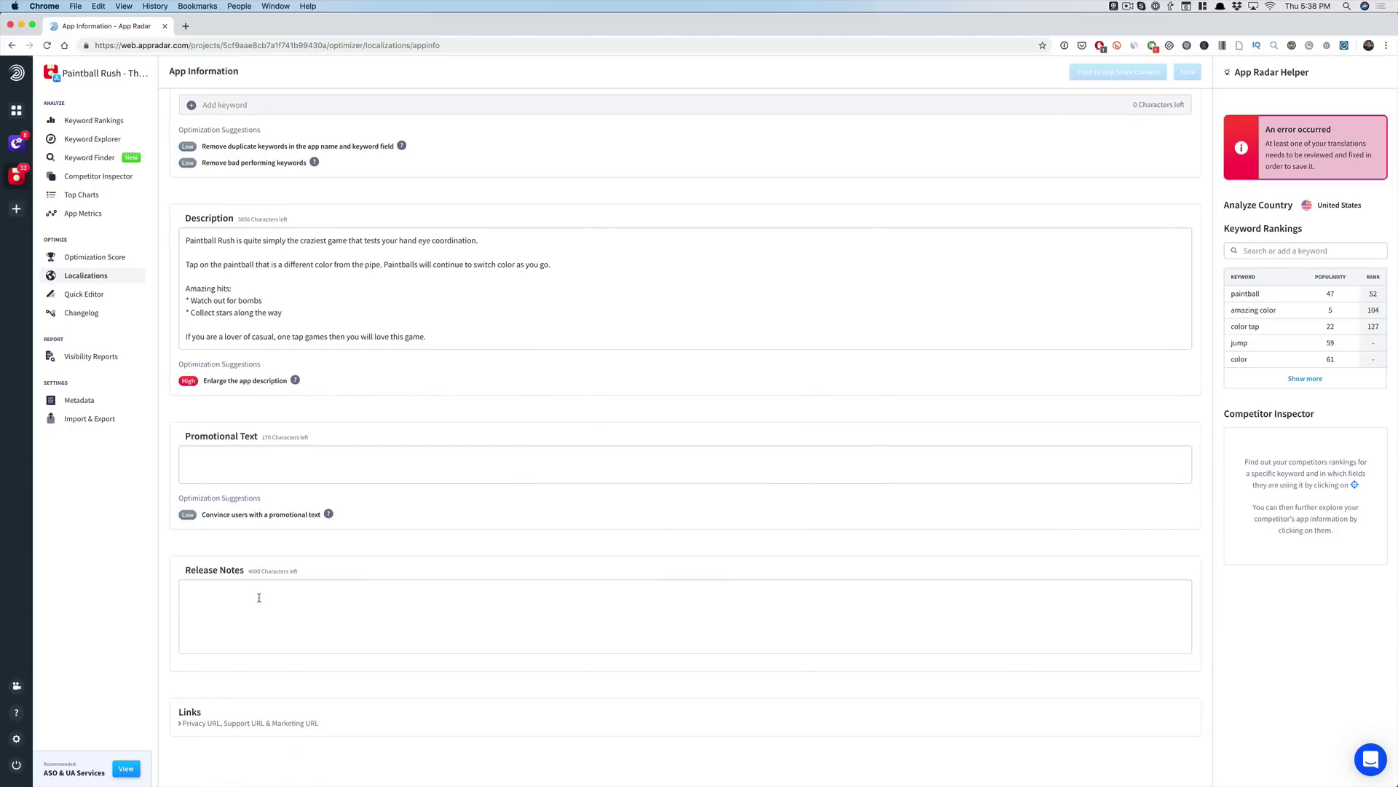
pyautogui.scroll(10, 259, 602)
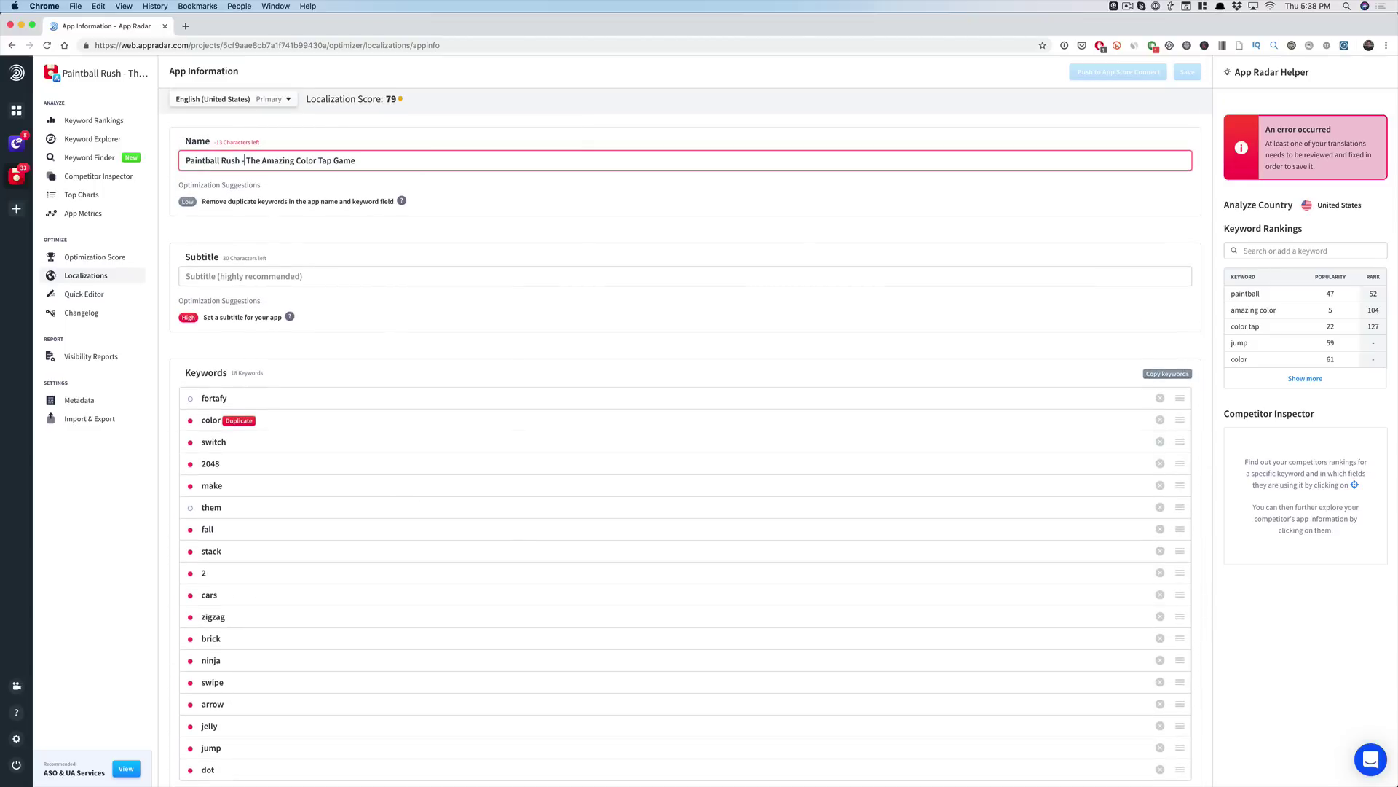
# Delete ' - The Amazing Color Tap Game' from the app name and save
pyautogui.moveTo(241, 161); pyautogui.dragTo(356, 160)
pyautogui.press('BackSpace')
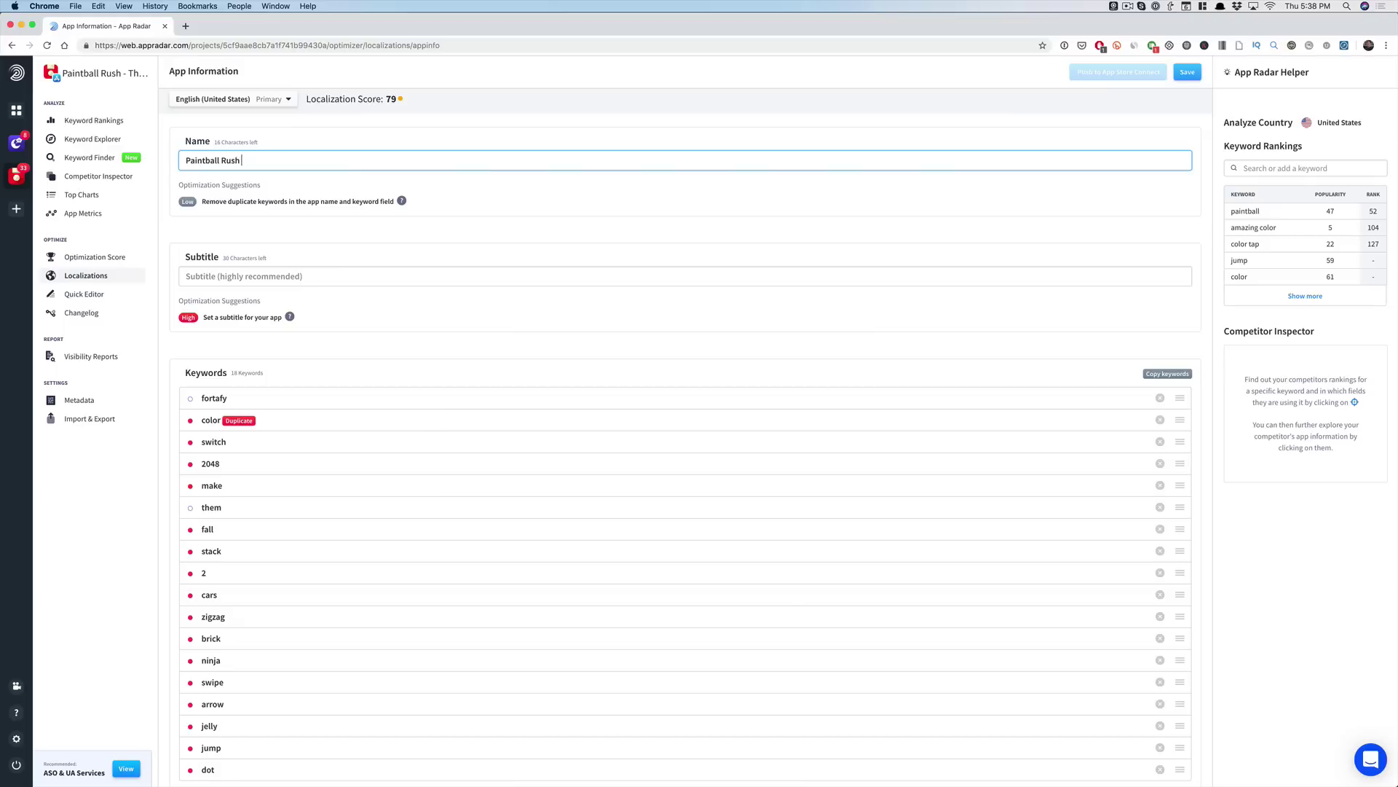
pyautogui.click(1187, 72)
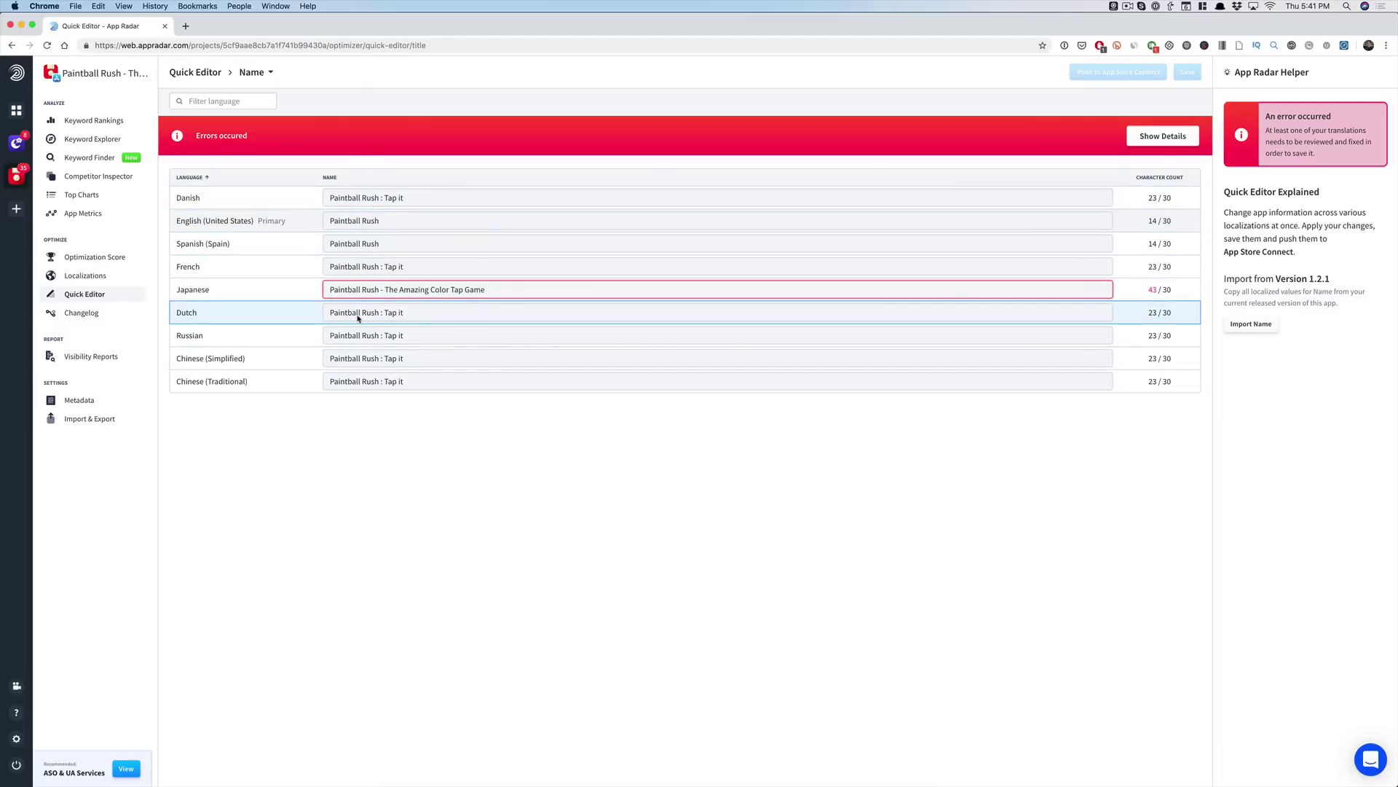
# Show subtitles across all localizations in Quick Editor and dismiss the upgrade notice
pyautogui.click(255, 72)
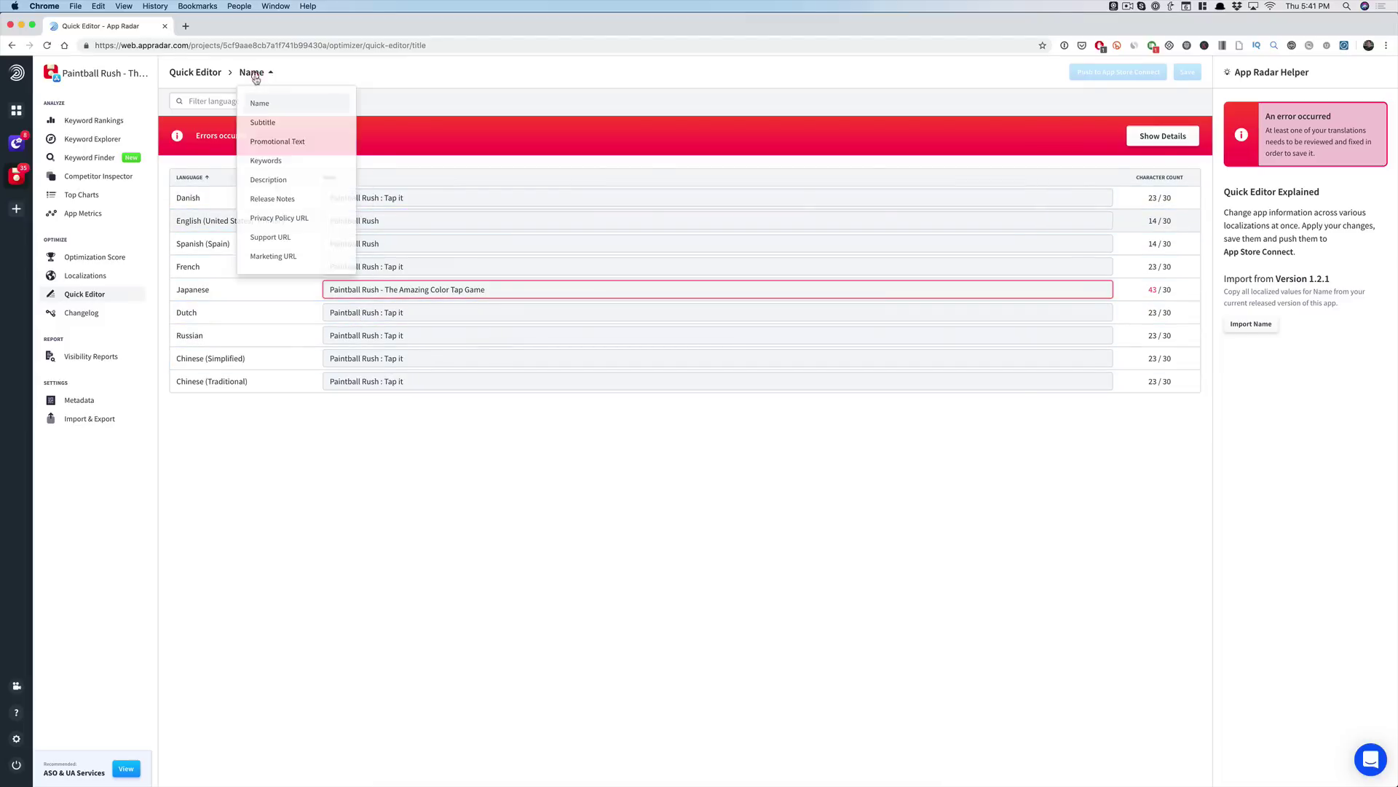
pyautogui.click(274, 125)
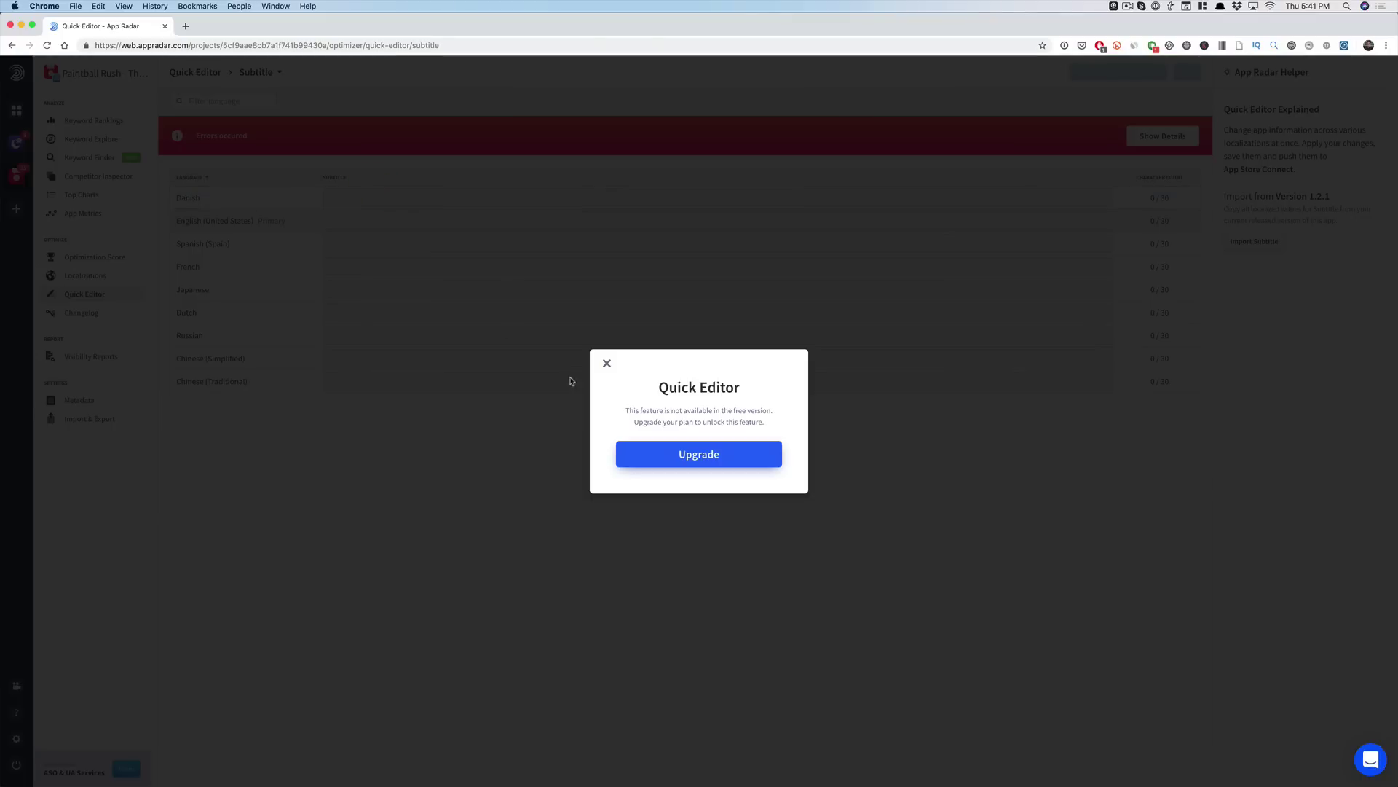
pyautogui.click(607, 363)
pyautogui.click(606, 364)
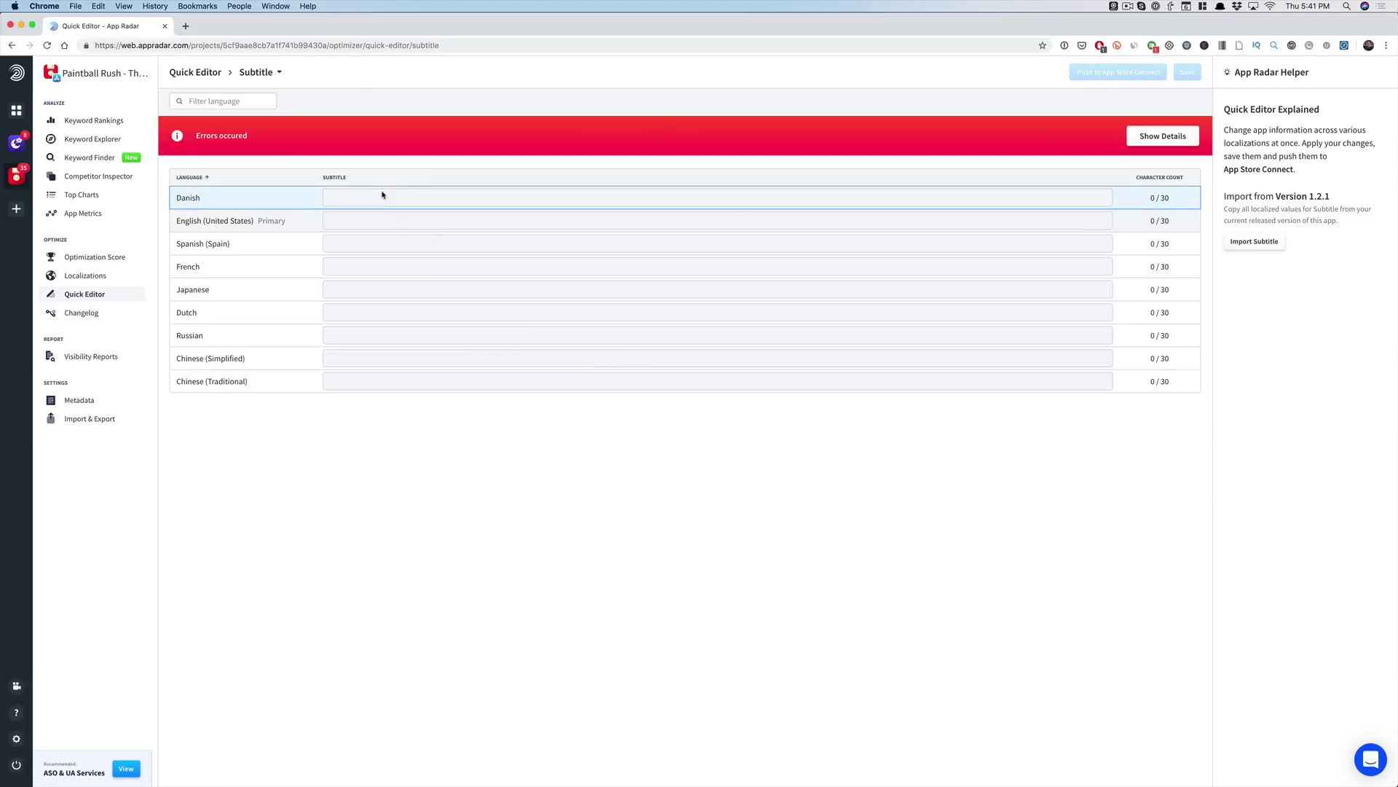
# Switch the Quick Editor field to Keywords, then Description, then open the version changelog
pyautogui.click(249, 73)
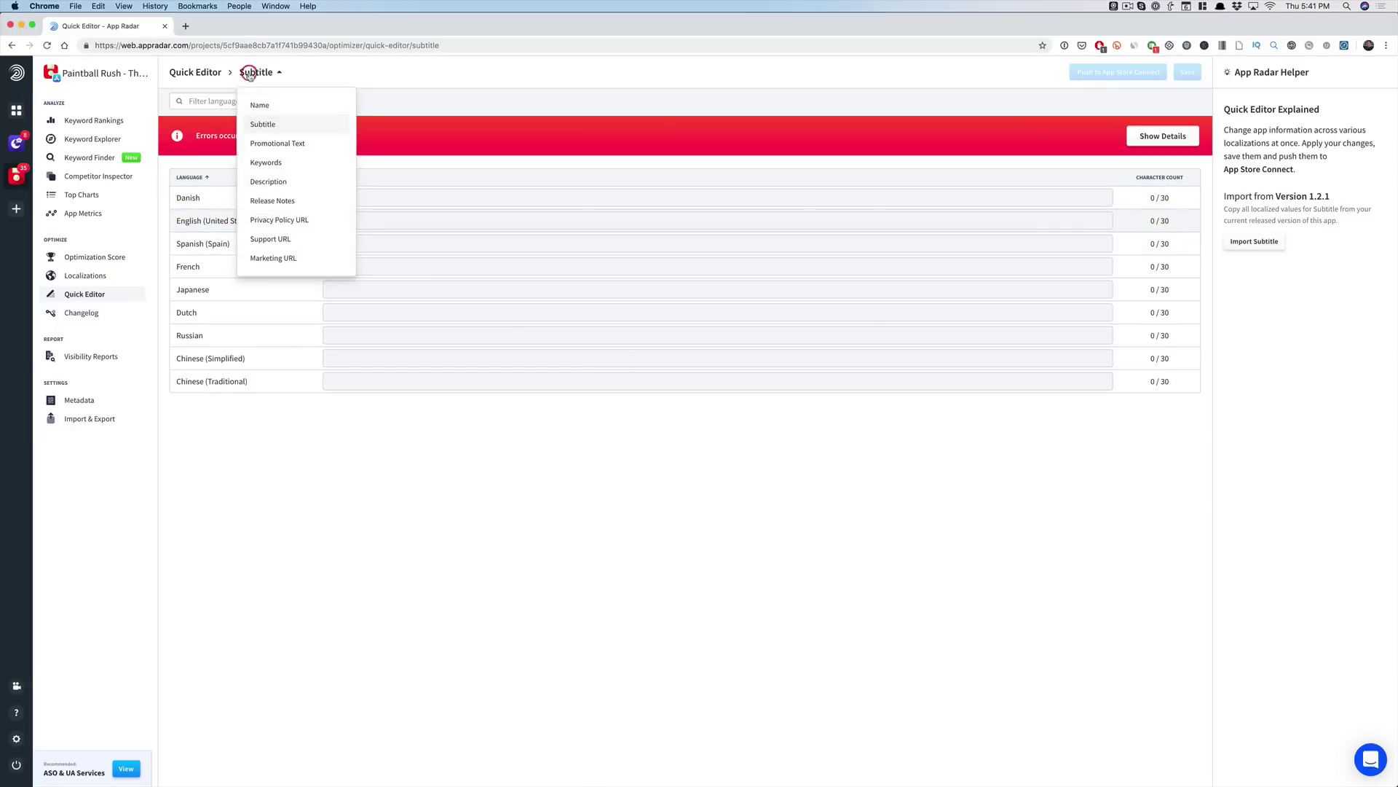
pyautogui.click(270, 169)
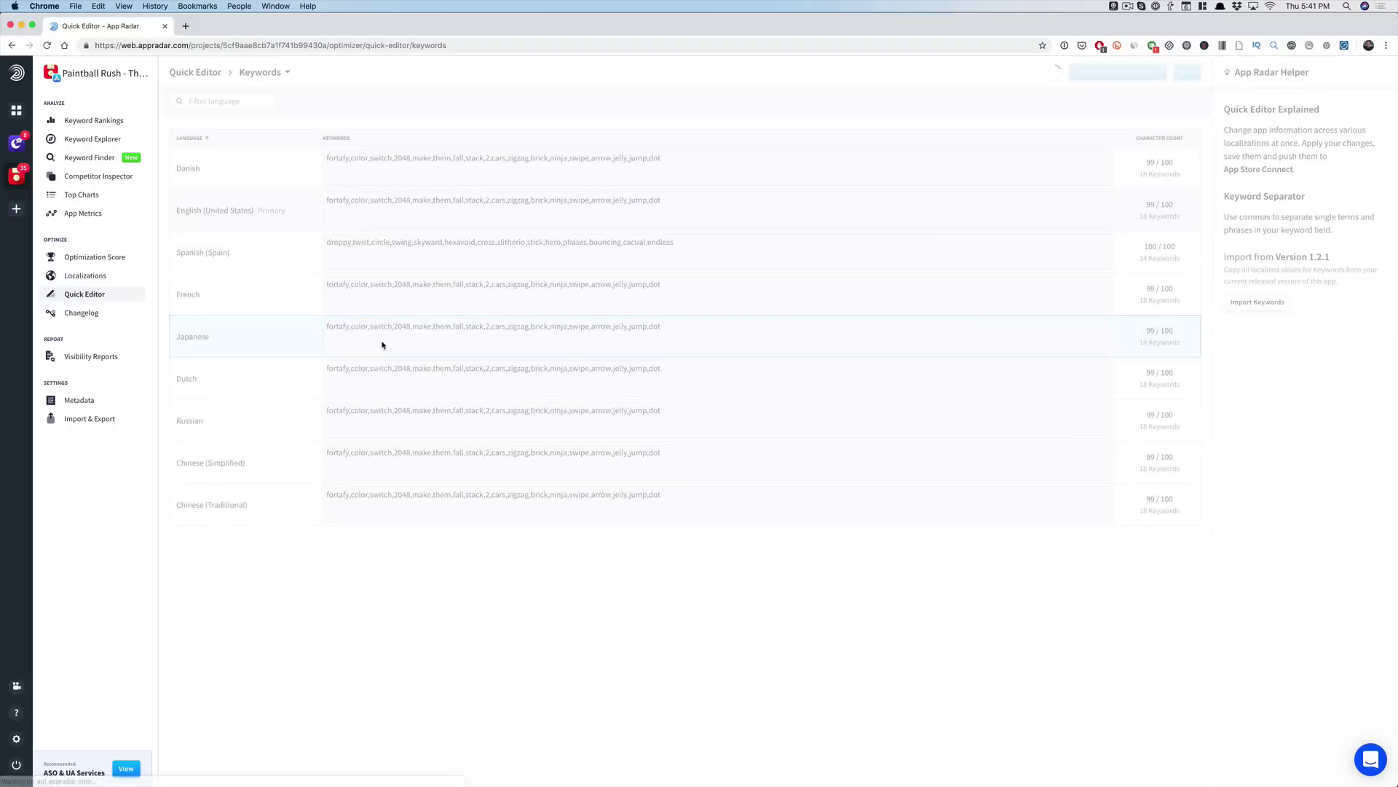
pyautogui.click(264, 72)
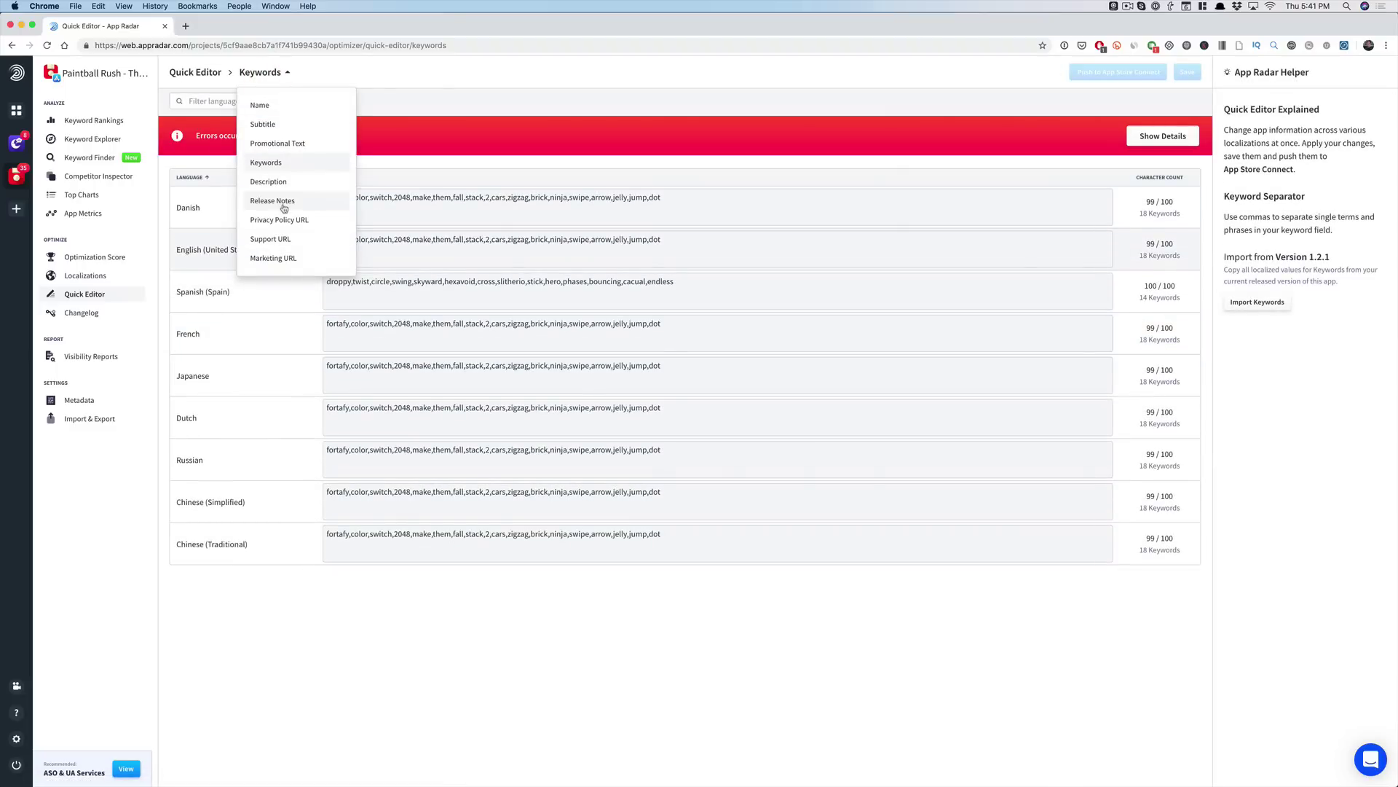
pyautogui.click(268, 181)
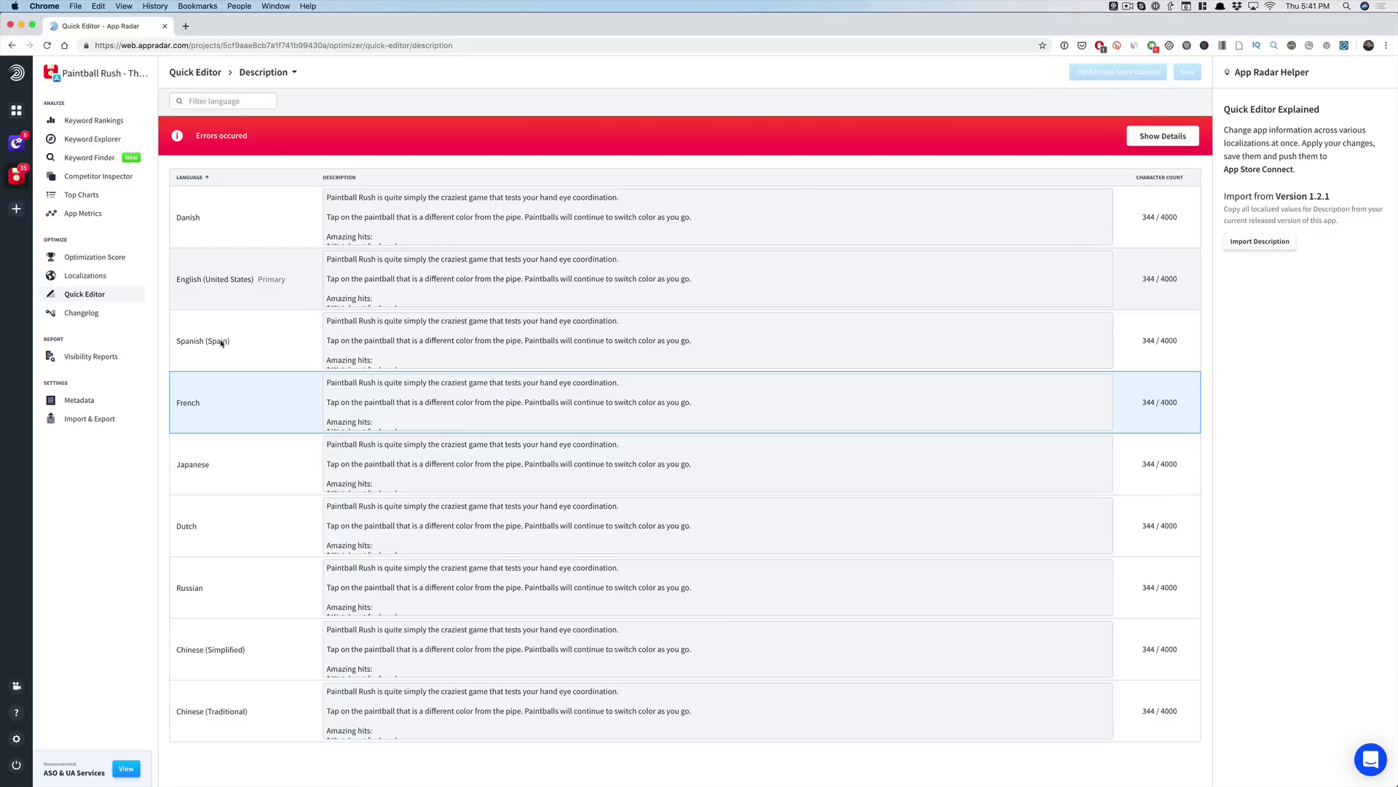
pyautogui.click(81, 314)
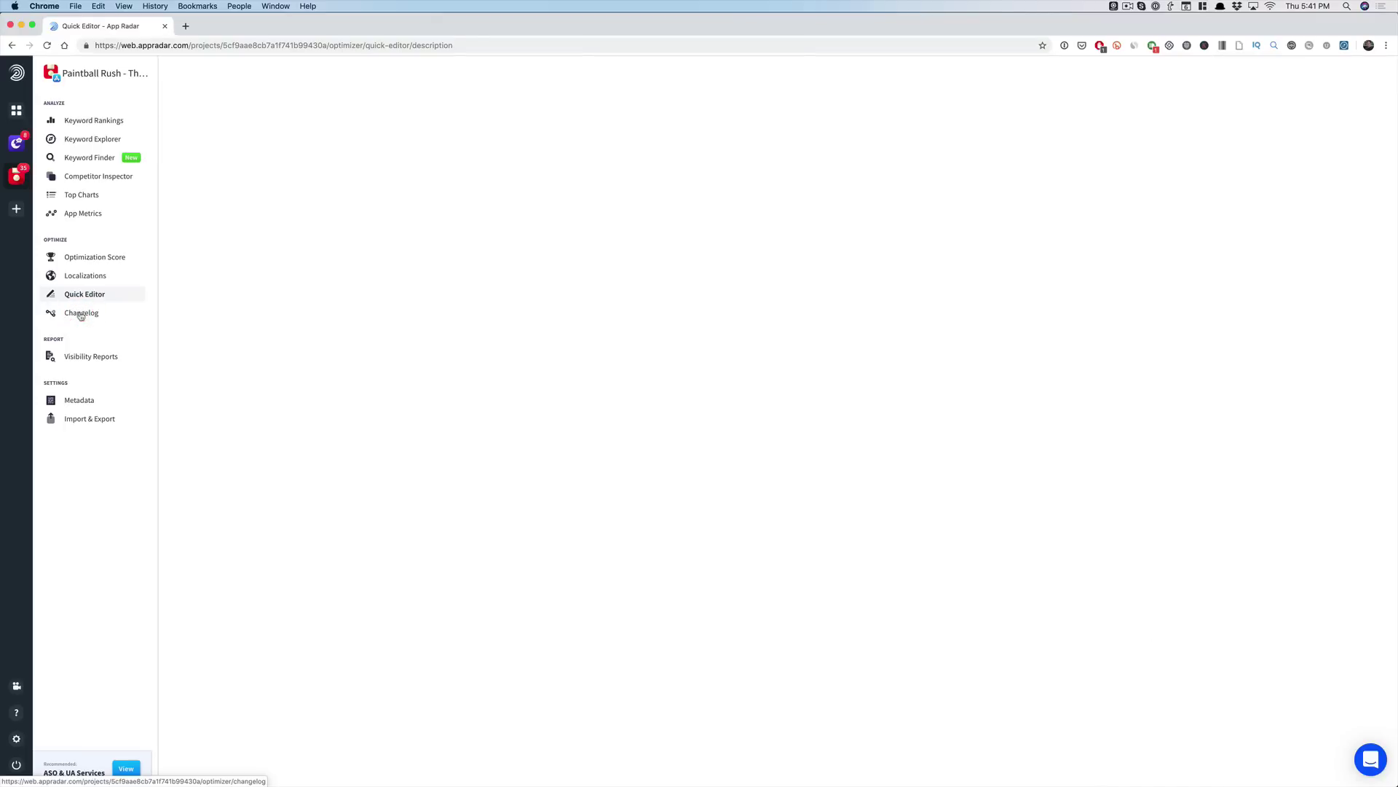